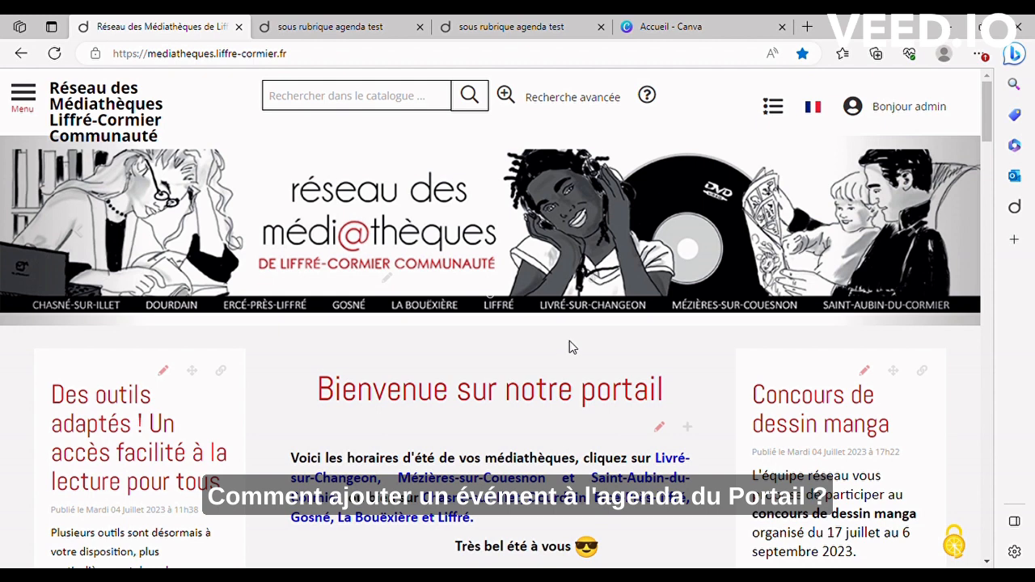
Open the list of own publications (Mes publications) in the portal's administration area.
left_click(918, 125)
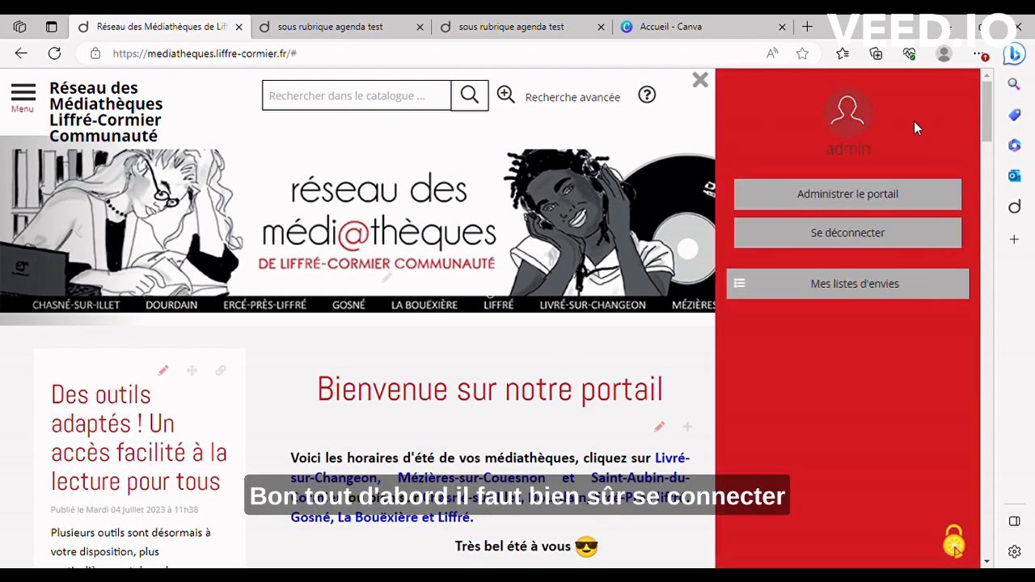
left_click(881, 190)
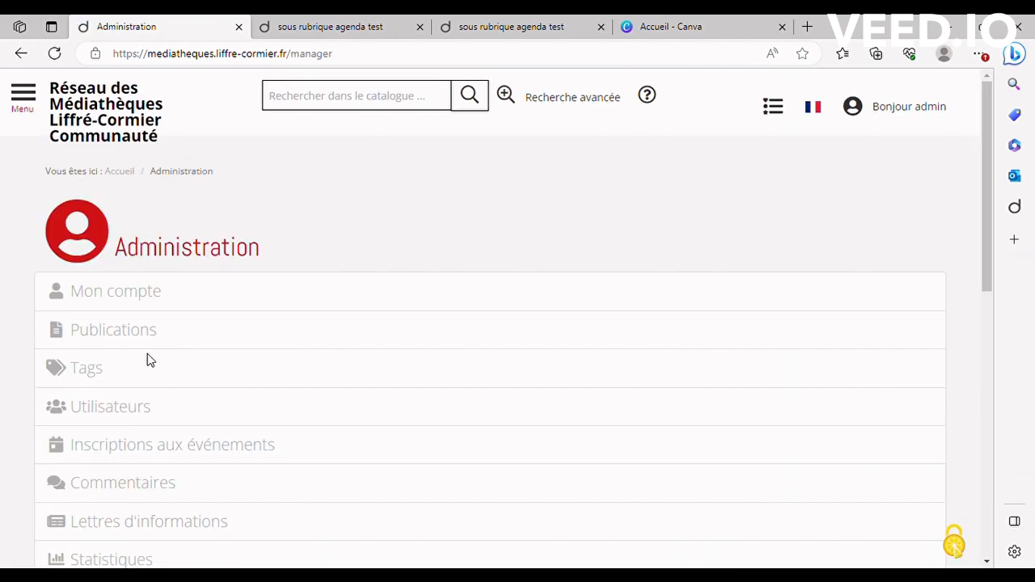
left_click(138, 339)
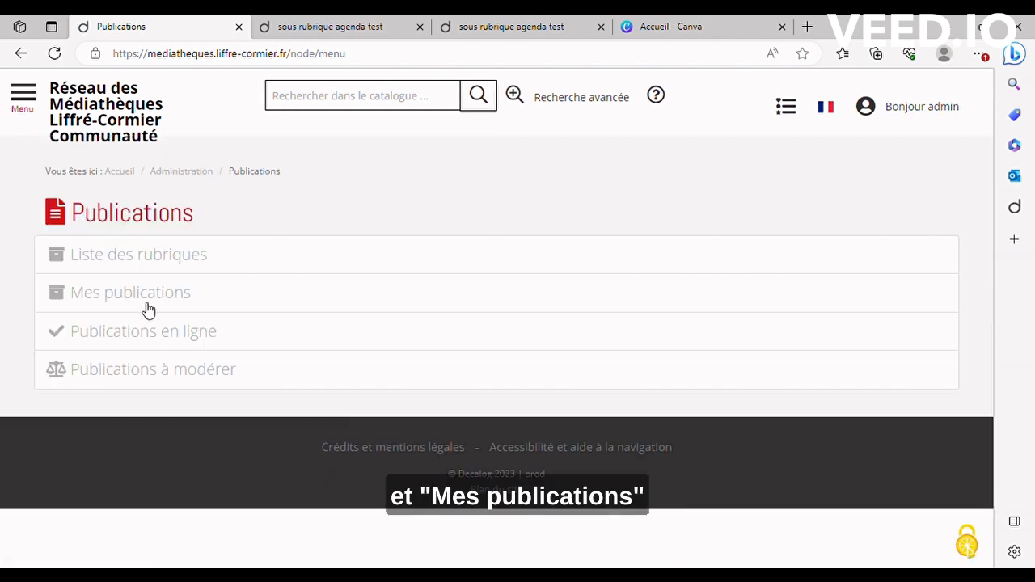
left_click(148, 310)
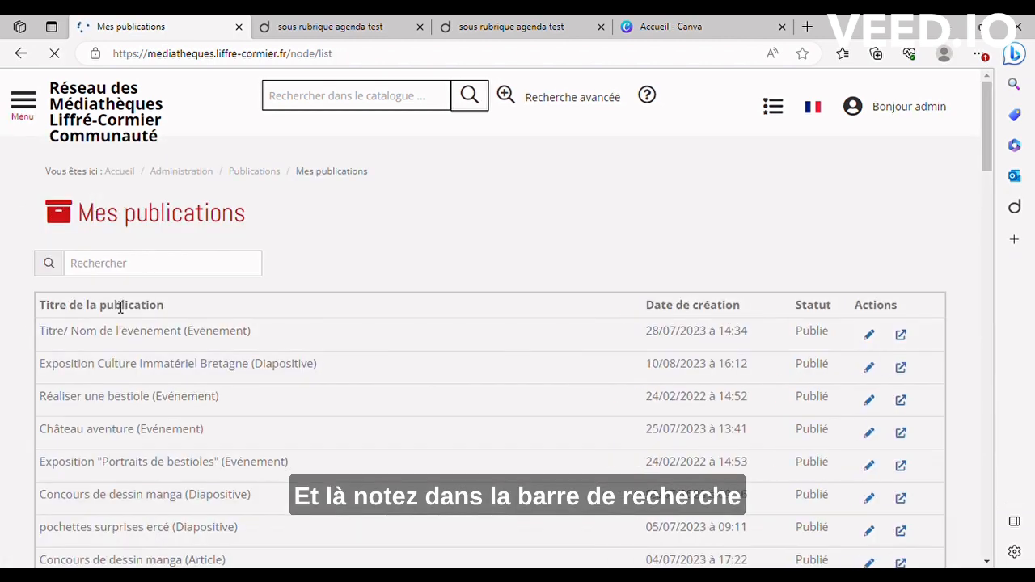
Filter the publications by "agenda" and view the page of the rubric "Agenda des activités culturelles test".
left_click(119, 265)
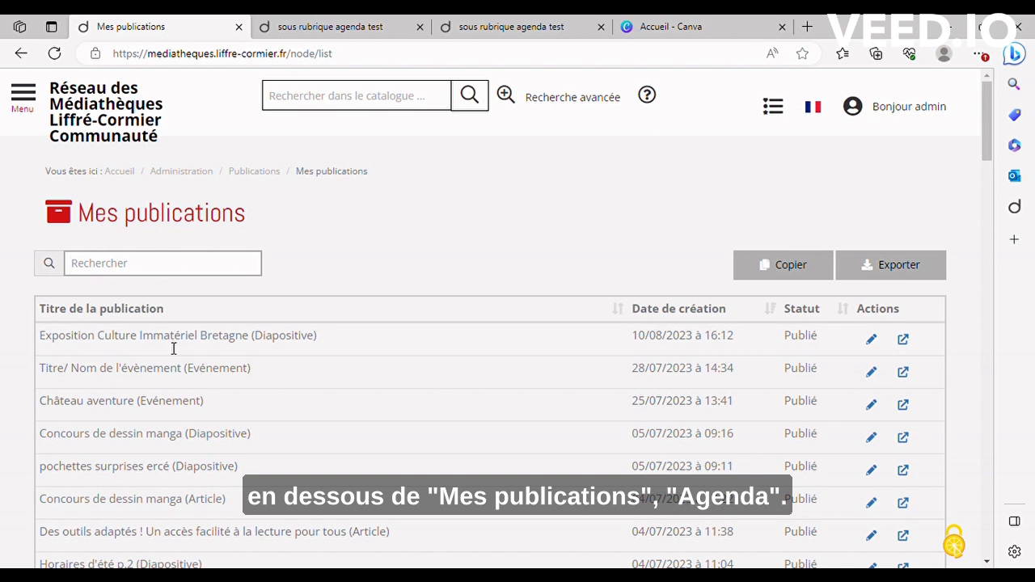
left_click(173, 349)
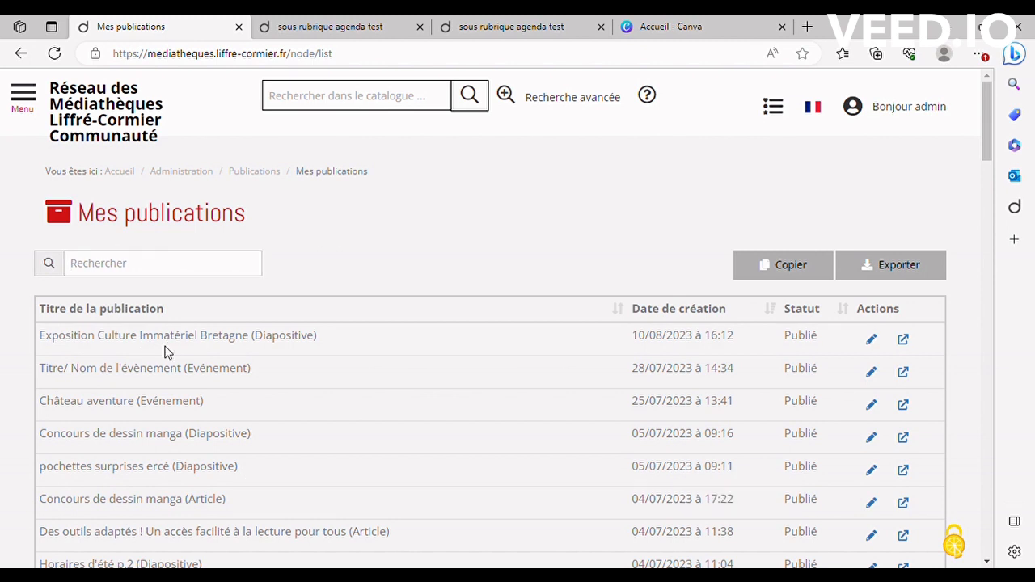
left_click(145, 272)
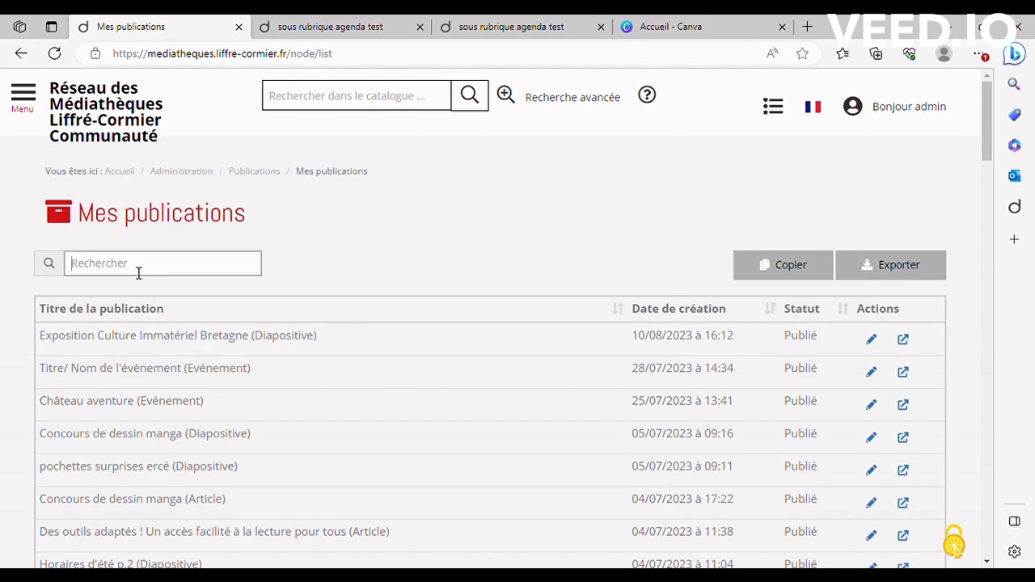
type("agenda")
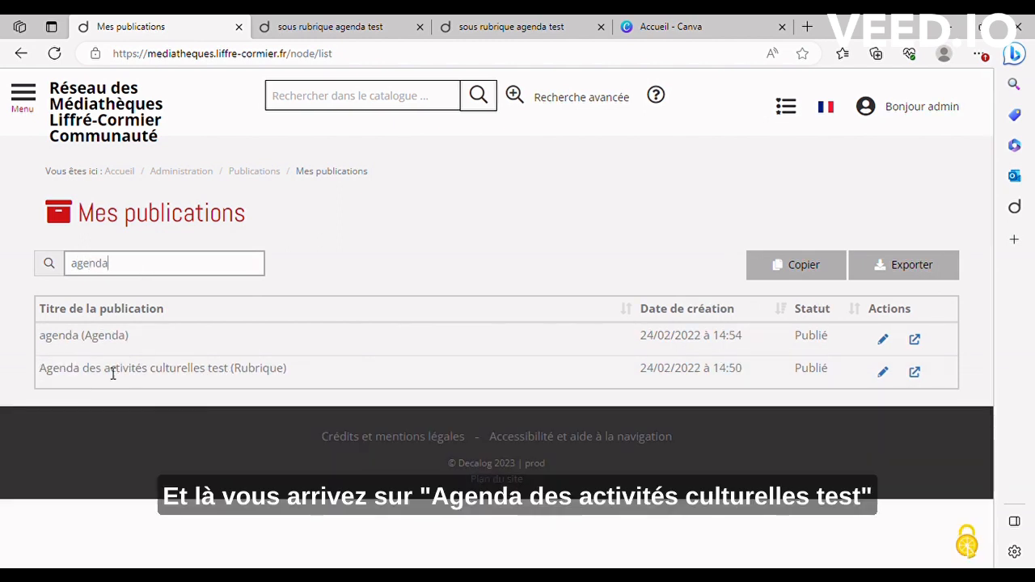
left_click(915, 372)
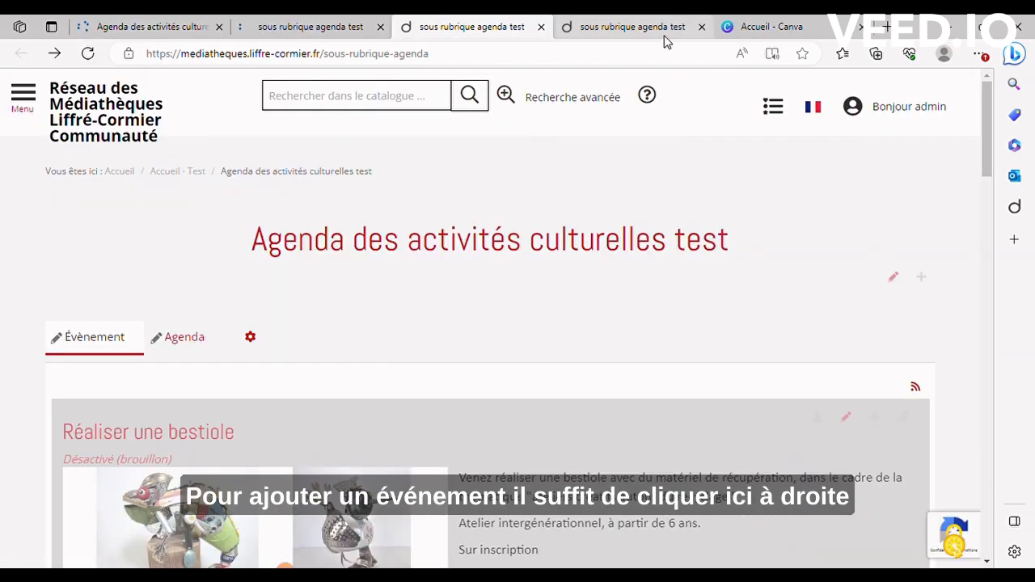
Start a new event (évènement) in the rubric "Agenda des activités culturelles test" and look over its blank form.
left_click(923, 279)
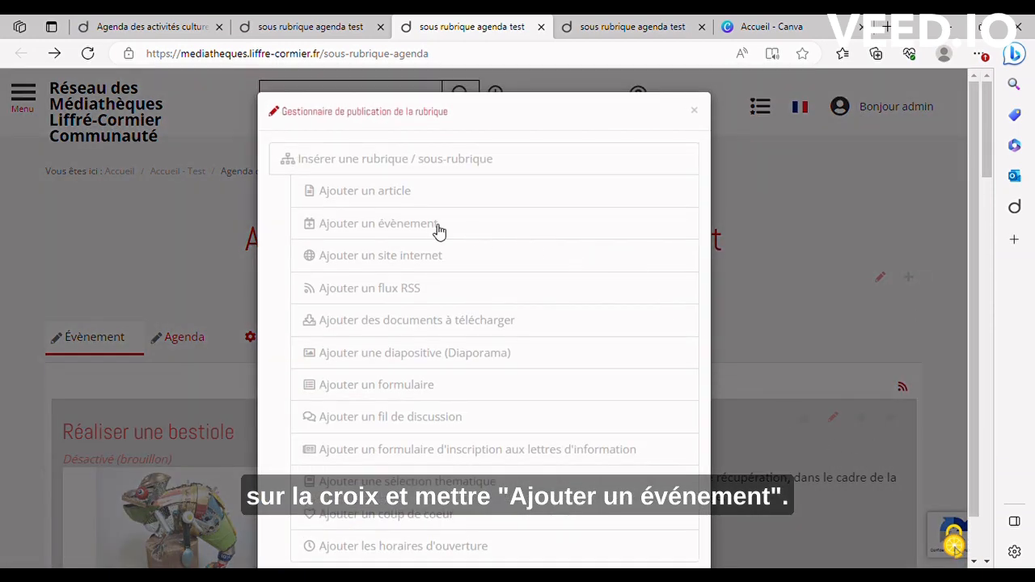
left_click(421, 227)
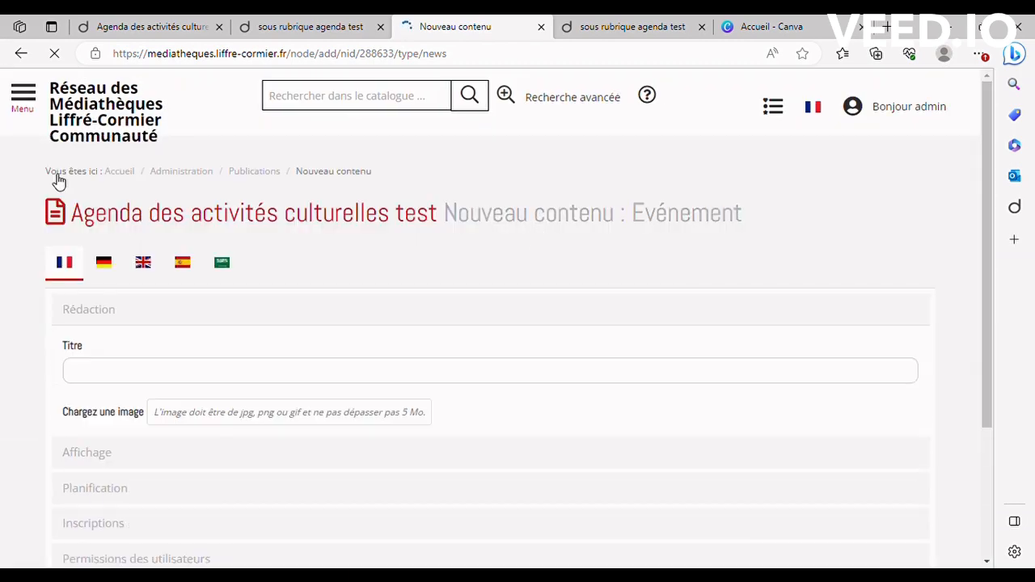
scroll(280, 287, "down", 6)
scroll(243, 282, "up", 5)
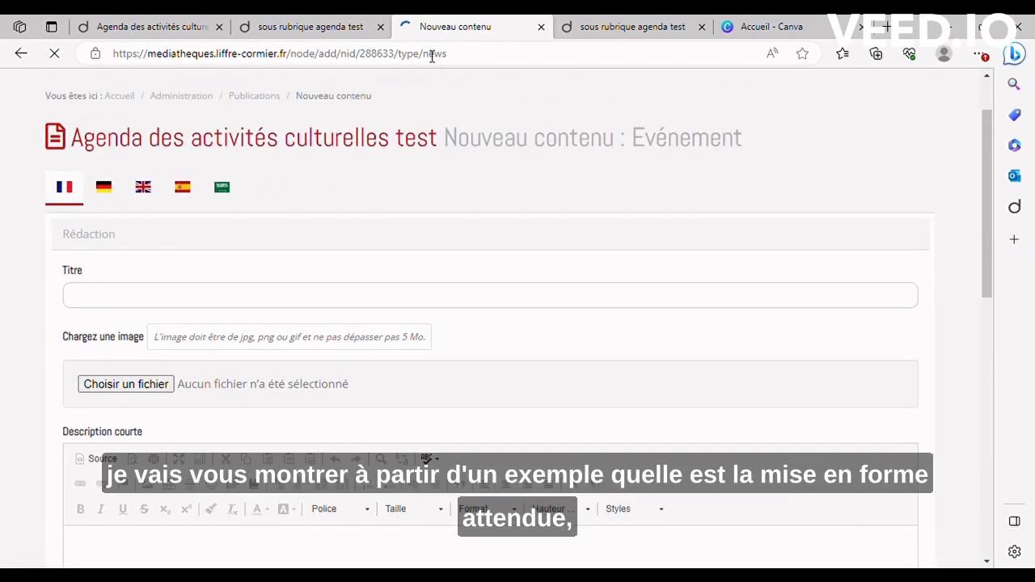
Go to the agenda page already open in the browser and open the example event "Titre/ Nom de l'évènement" for editing.
left_click(358, 26)
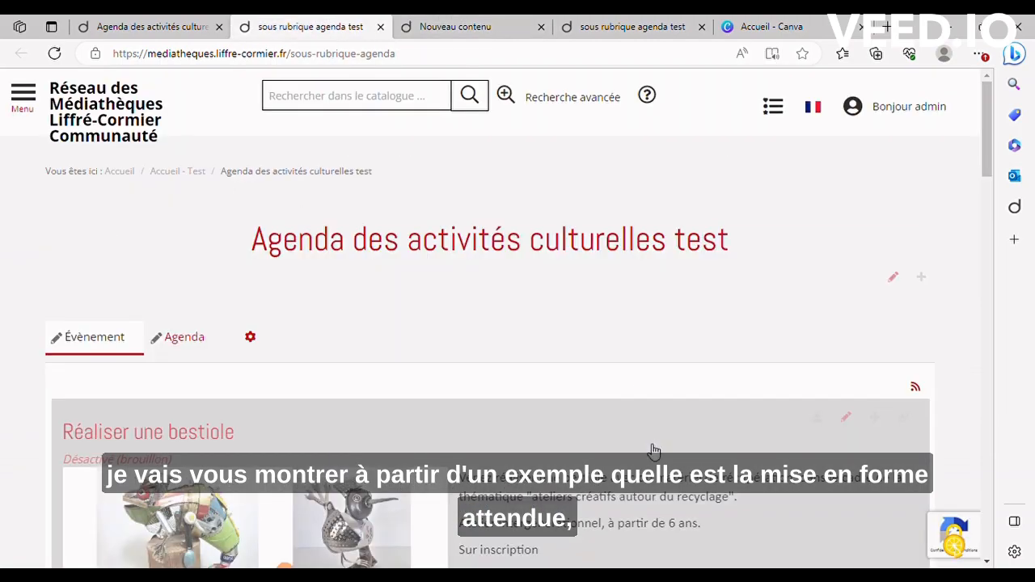
scroll(651, 450, "down", 5)
scroll(643, 449, "down", 7)
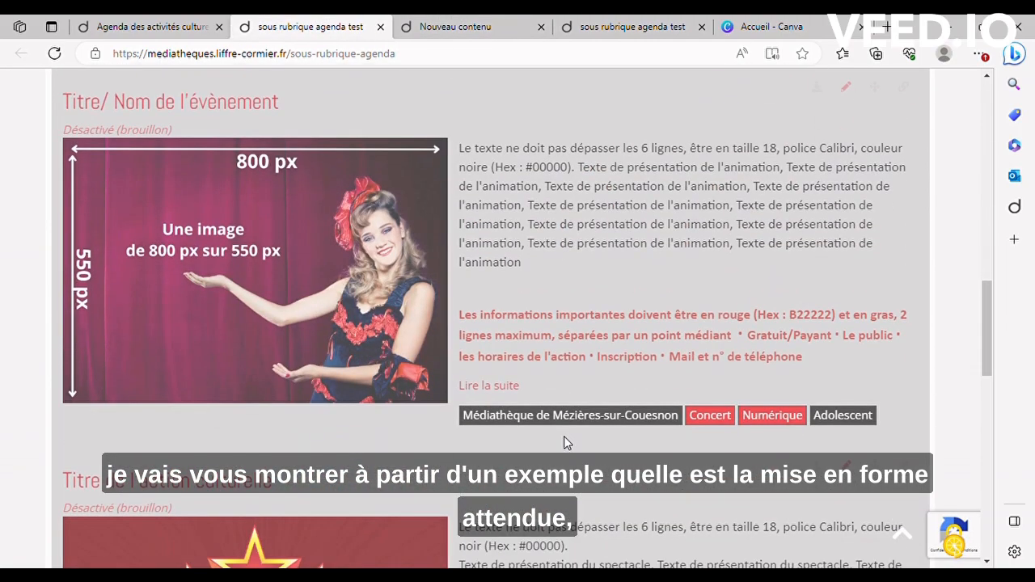
scroll(654, 354, "up", 3)
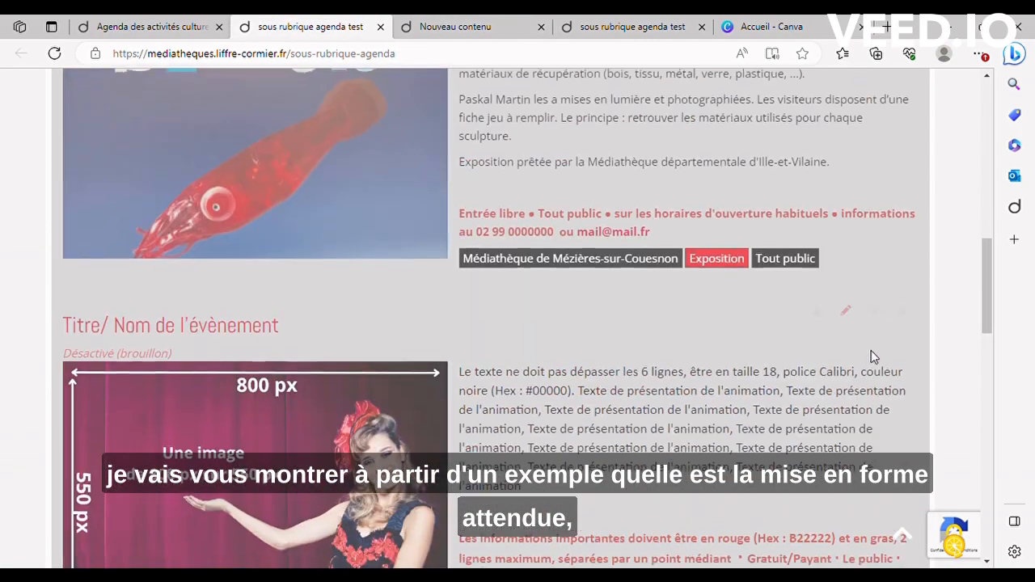
left_click(846, 312)
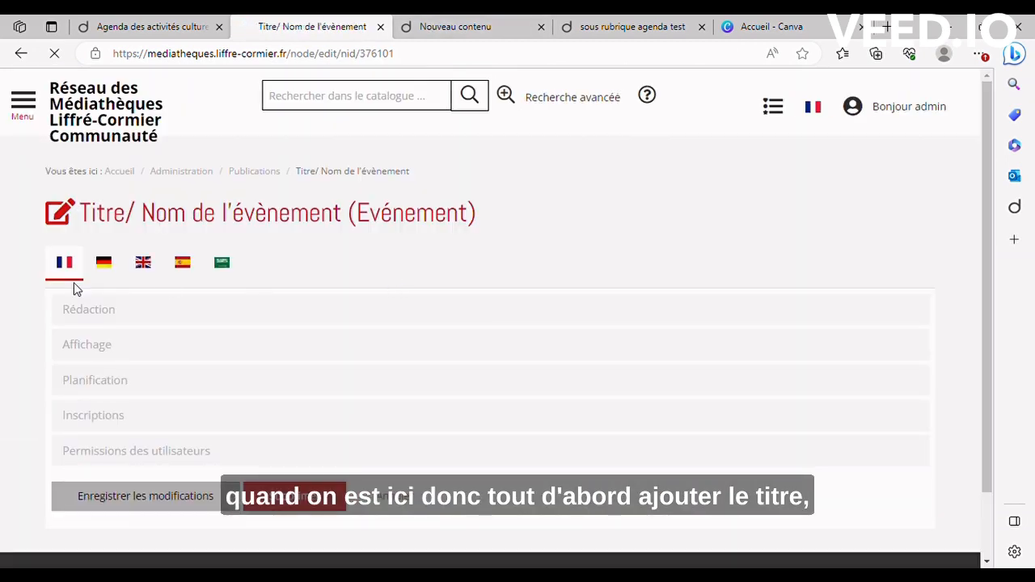
Examine the title and the illustration image in the example event's Rédaction section.
scroll(167, 312, "down", 1)
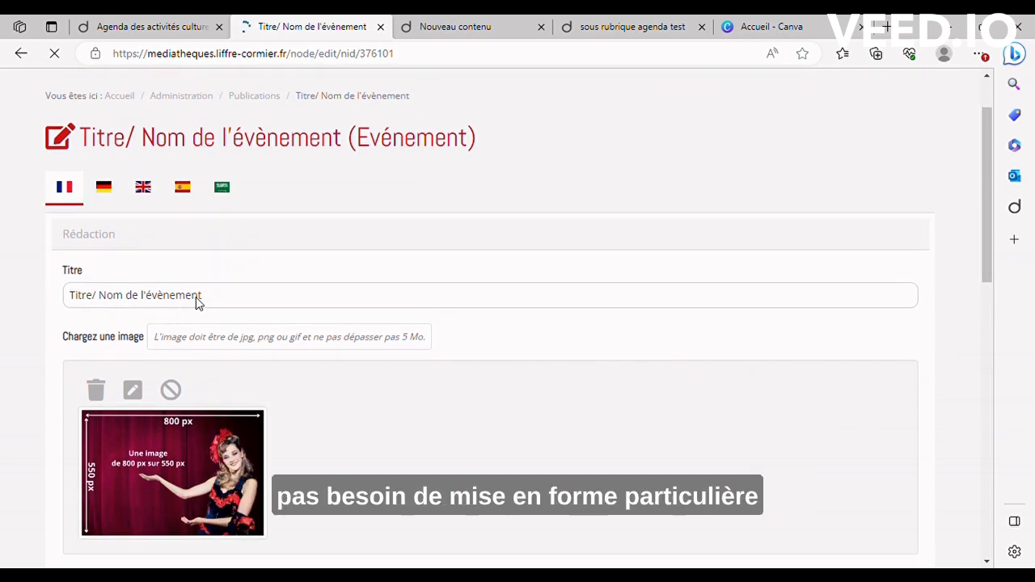
left_click(221, 298)
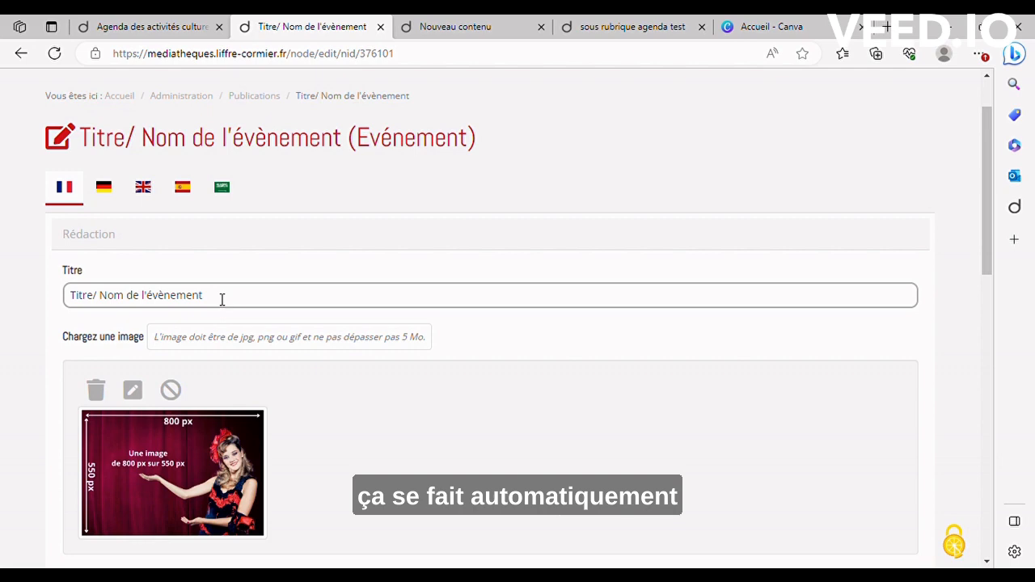
scroll(222, 299, "down", 2)
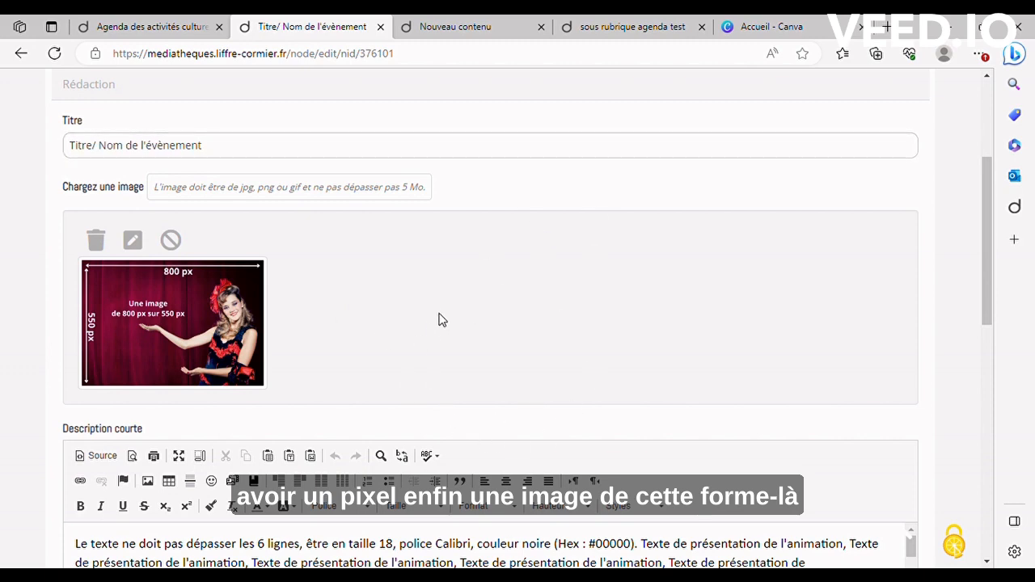
Switch to Canva, create a new custom-size design of 800 × 550 px, and close the blank design.
left_click(790, 23)
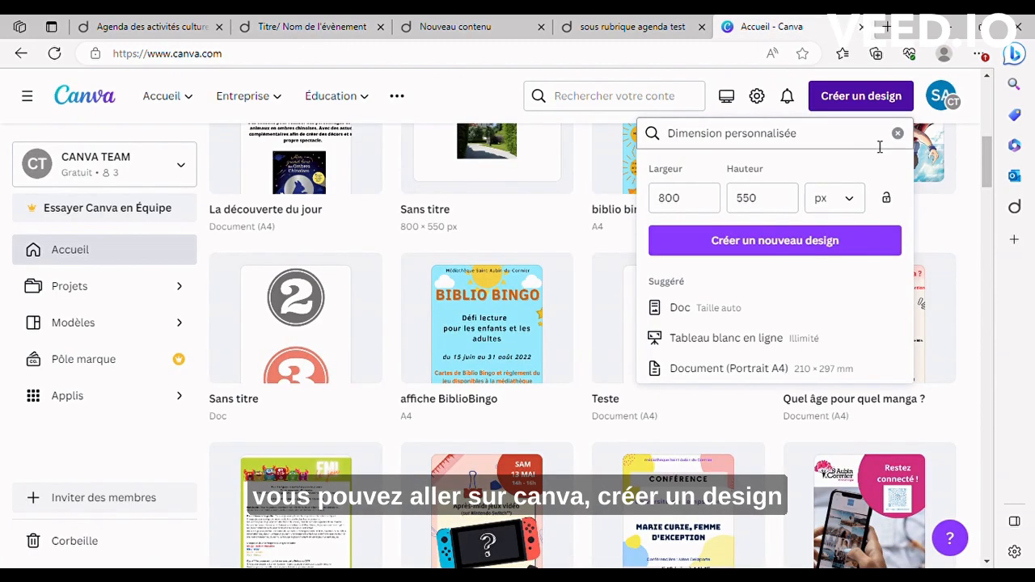
left_click(830, 94)
left_click(830, 95)
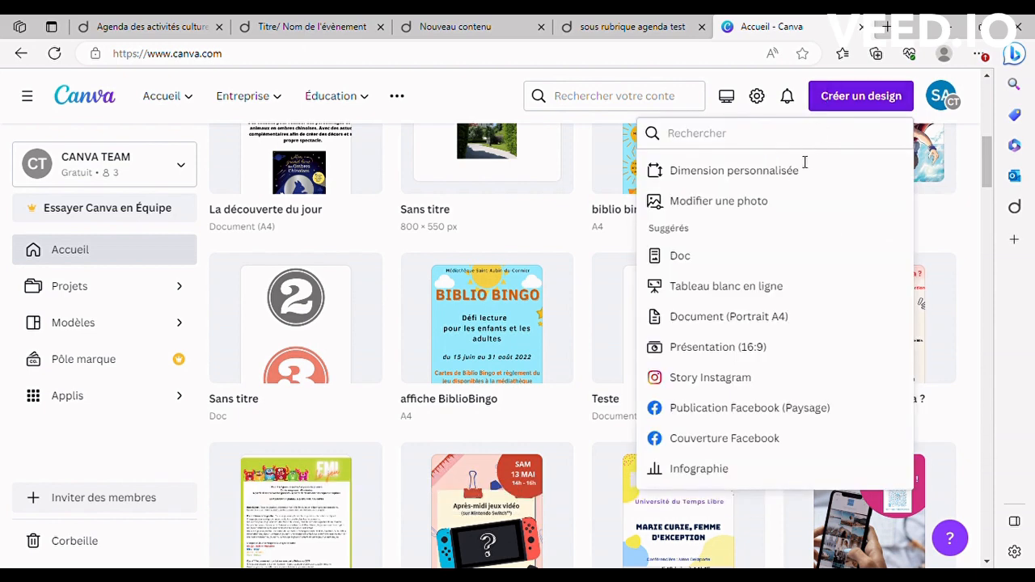
left_click(795, 172)
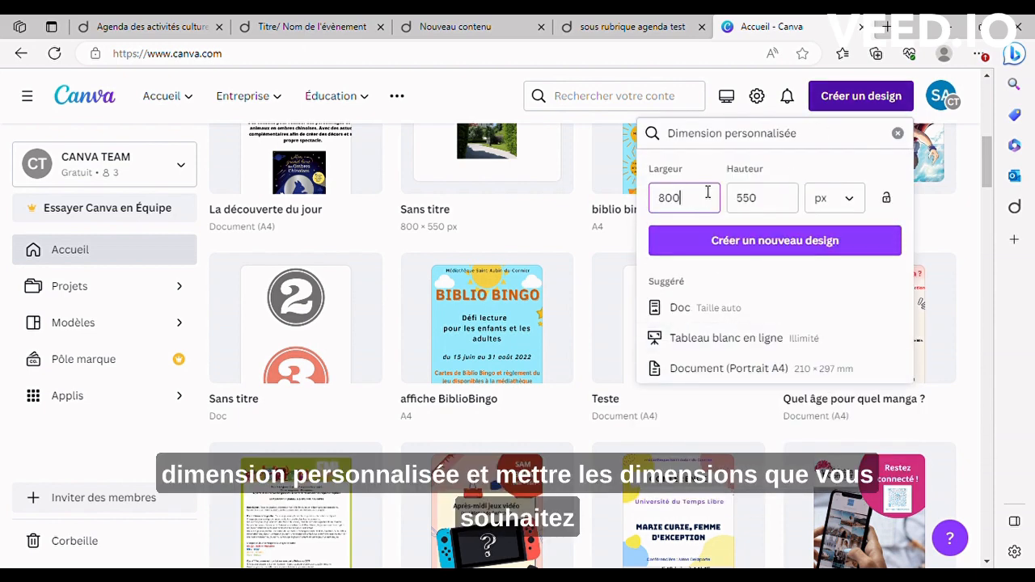
left_click(786, 240)
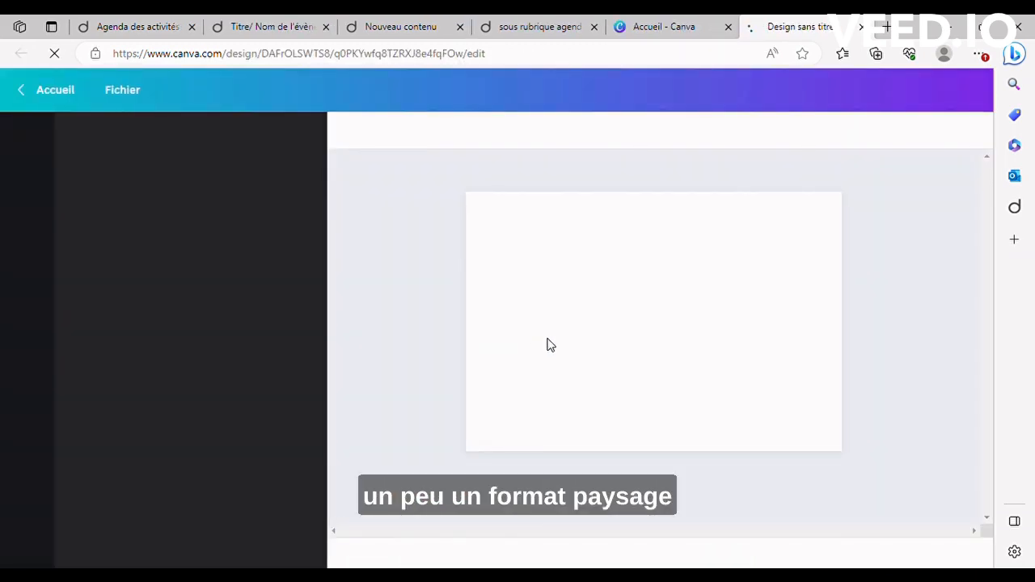
left_click(860, 27)
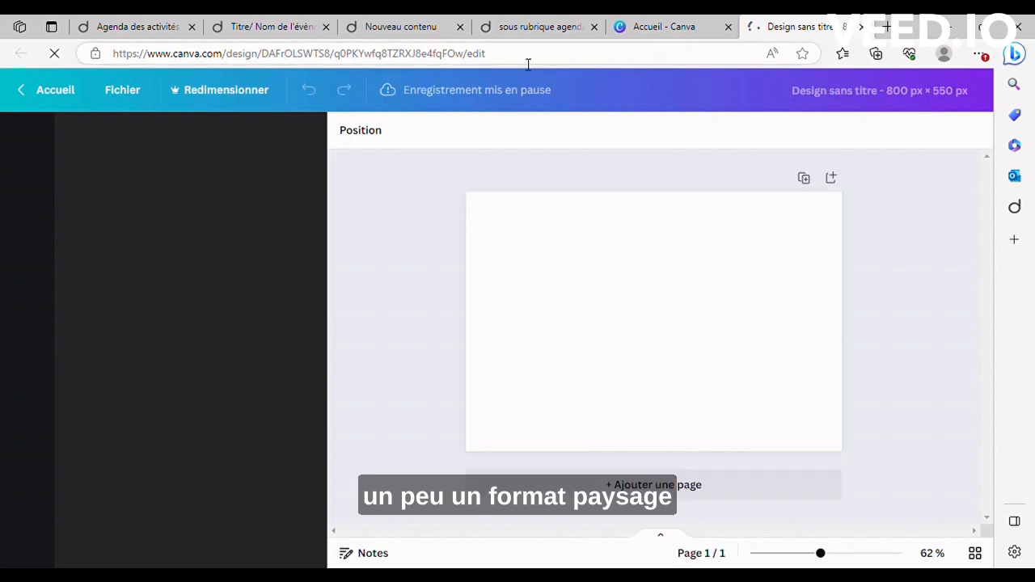
Return to the example event's edit page on the portal and examine the text of its short description (Description courte).
left_click(552, 25)
left_click(427, 28)
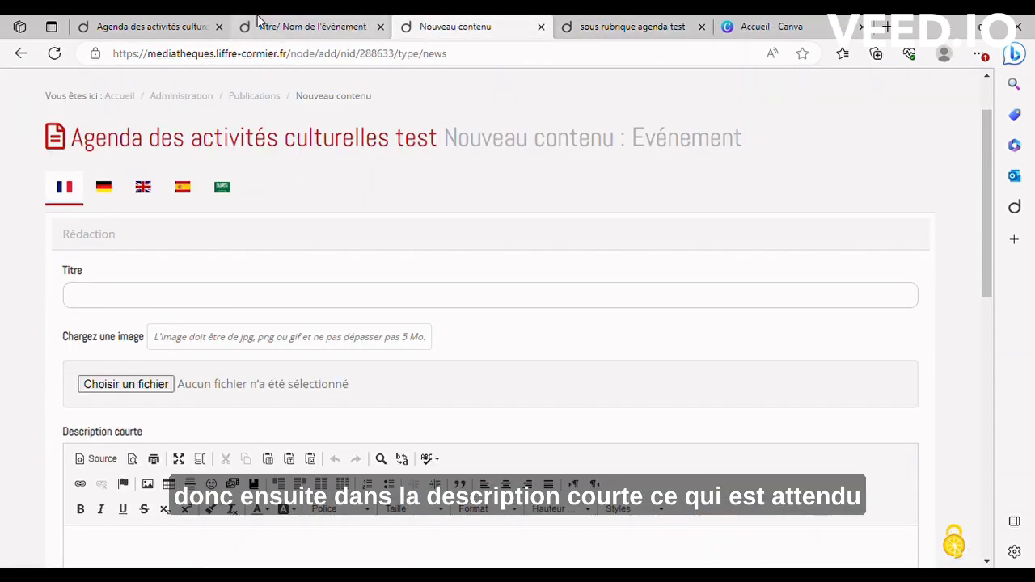
left_click(284, 24)
scroll(361, 311, "down", 4)
scroll(365, 293, "up", 1)
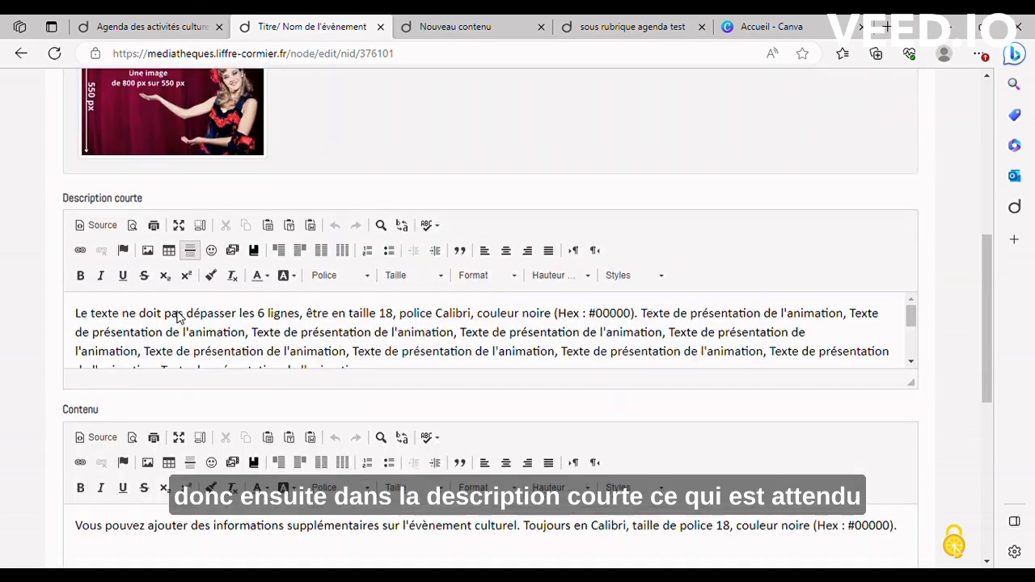
left_click(338, 344)
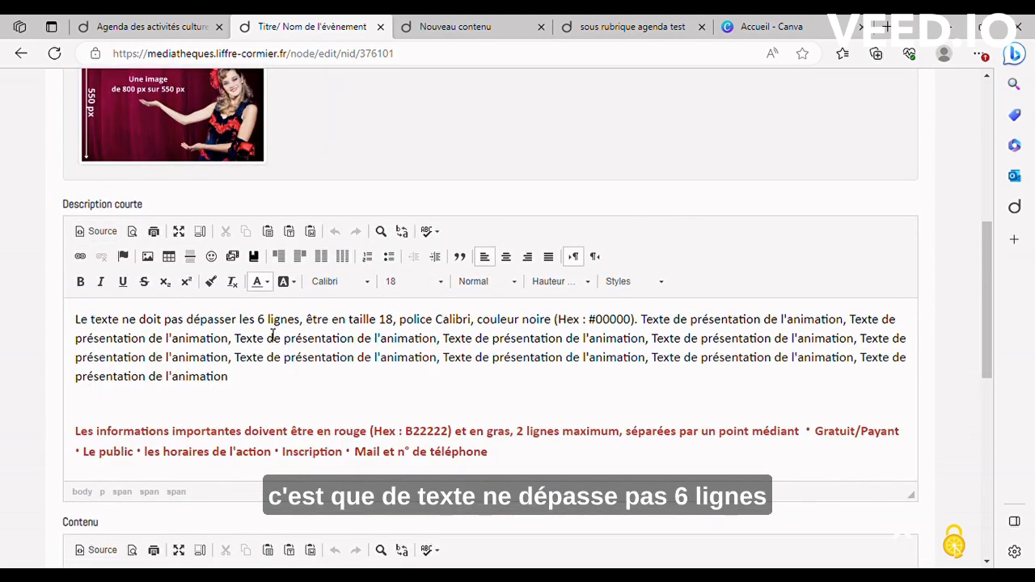
scroll(270, 340, "down", 1)
scroll(268, 345, "up", 1)
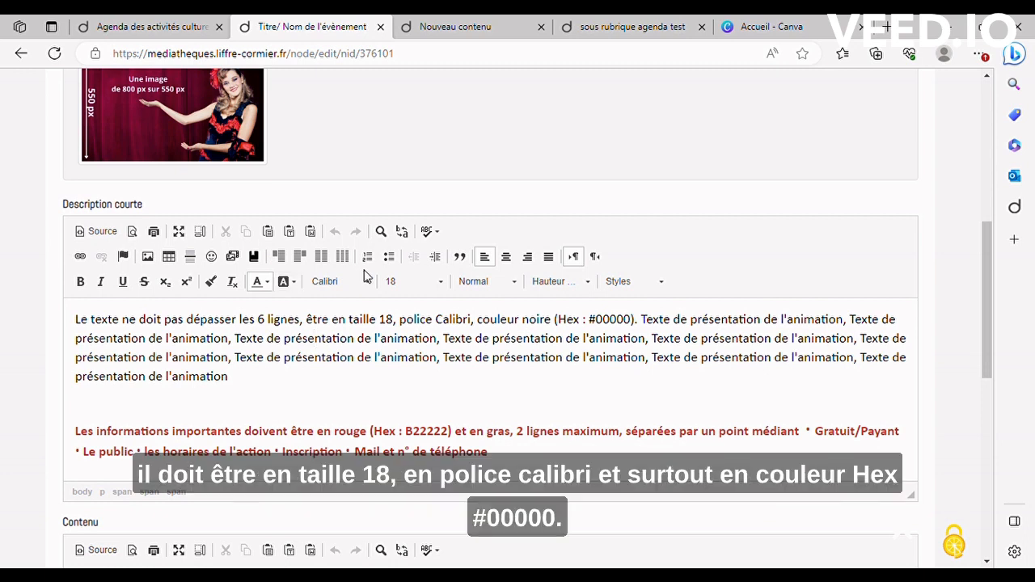
Check the font size, font and colour choices for the presentation text in the short description.
left_click(387, 281)
left_click(441, 283)
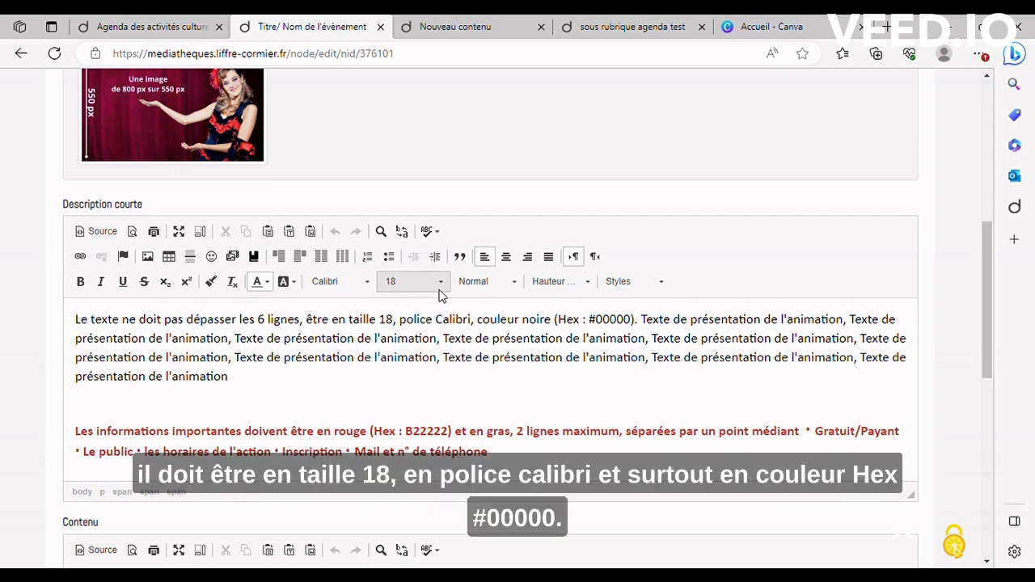
left_click(331, 288)
left_click(332, 284)
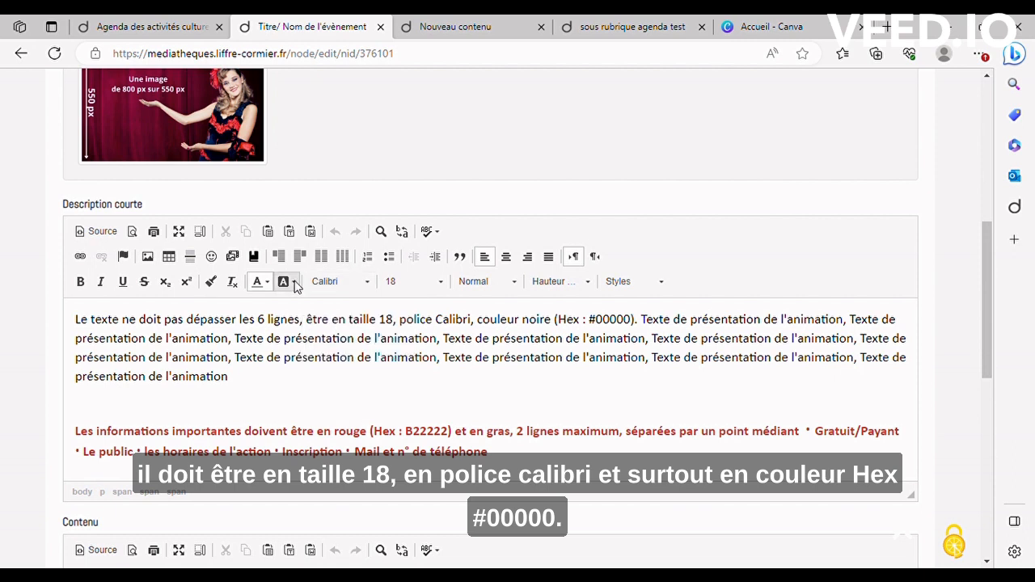
left_click(294, 284)
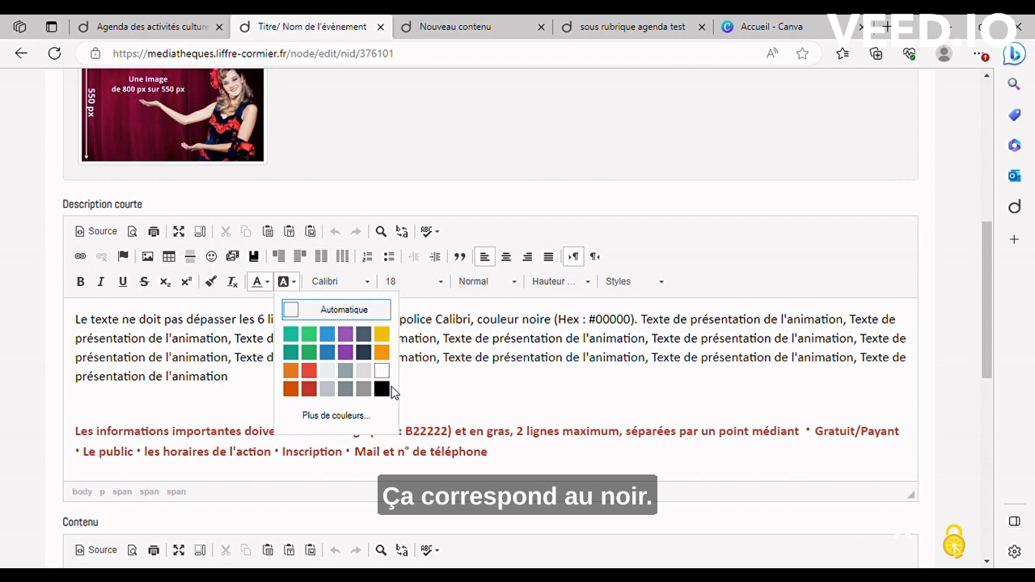
left_click(454, 386)
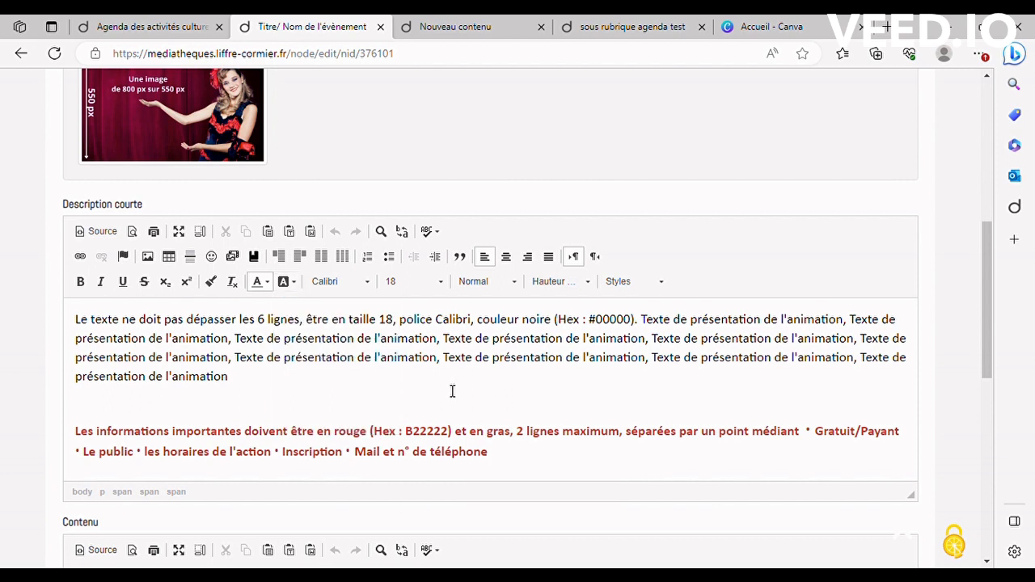
Examine the blank line and the formatting of the important-information paragraph at the end of the short description.
key("Down")
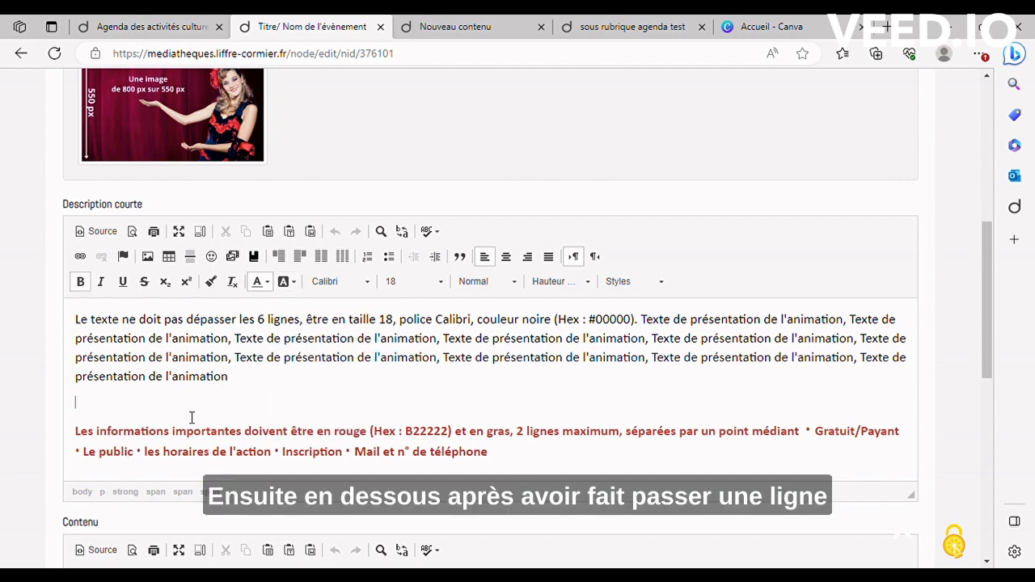
left_click(159, 423)
left_click(148, 398)
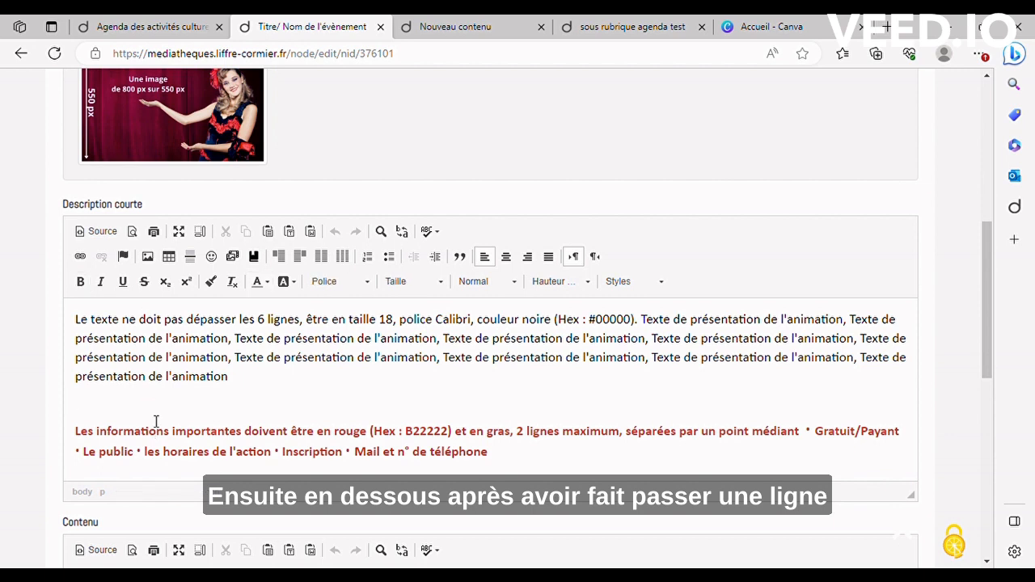
left_click(138, 451)
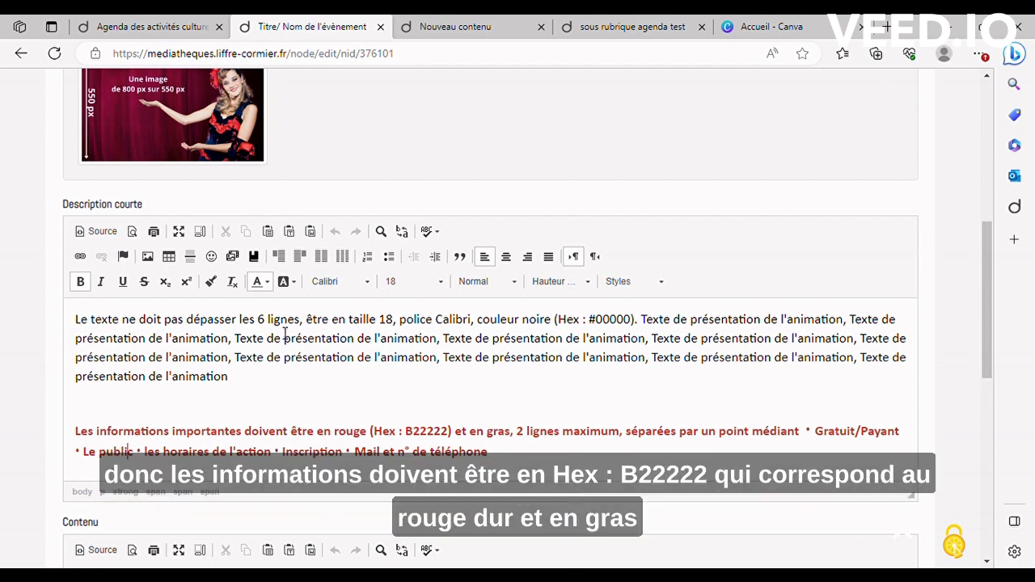
Check the dark red text colour for the important information in the short description, and examine the Contenu field's text and formatting.
left_click(267, 283)
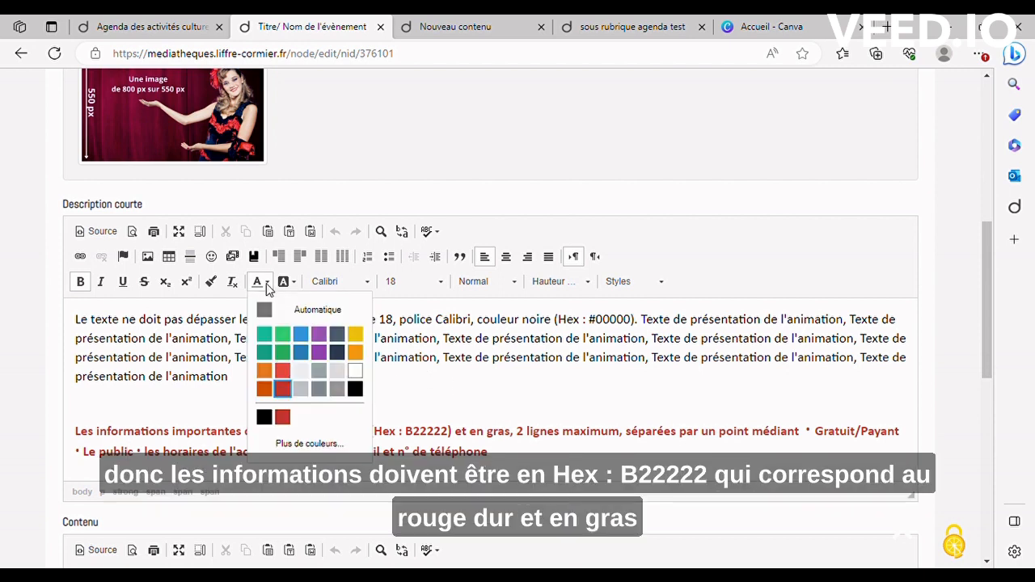
left_click(289, 389)
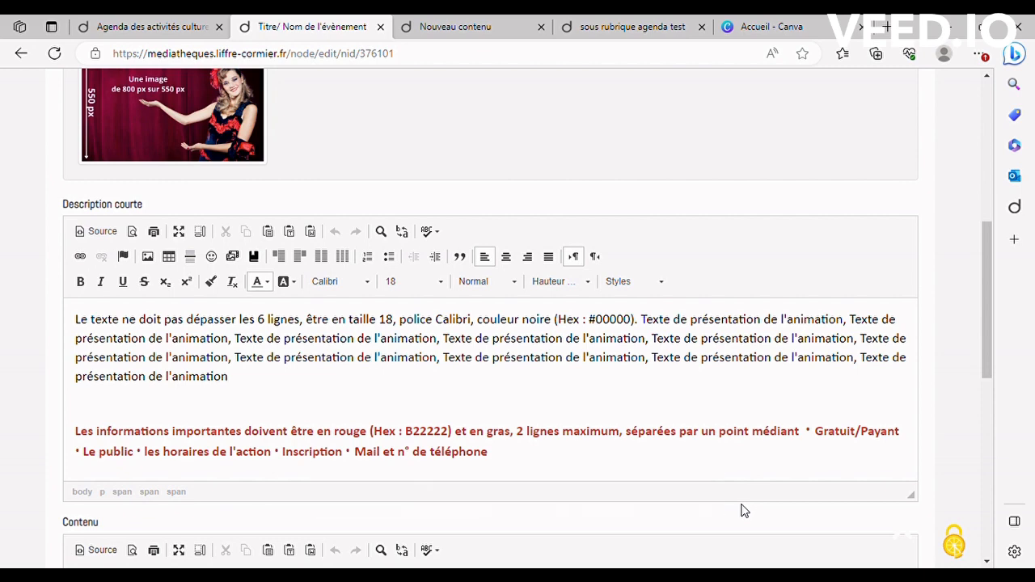
scroll(550, 316, "down", 3)
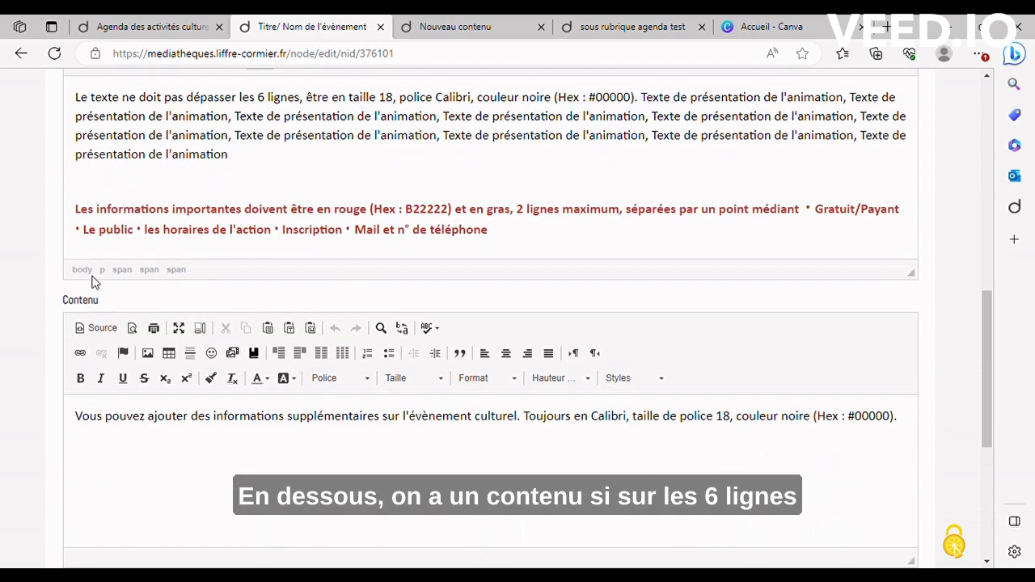
left_click(179, 478)
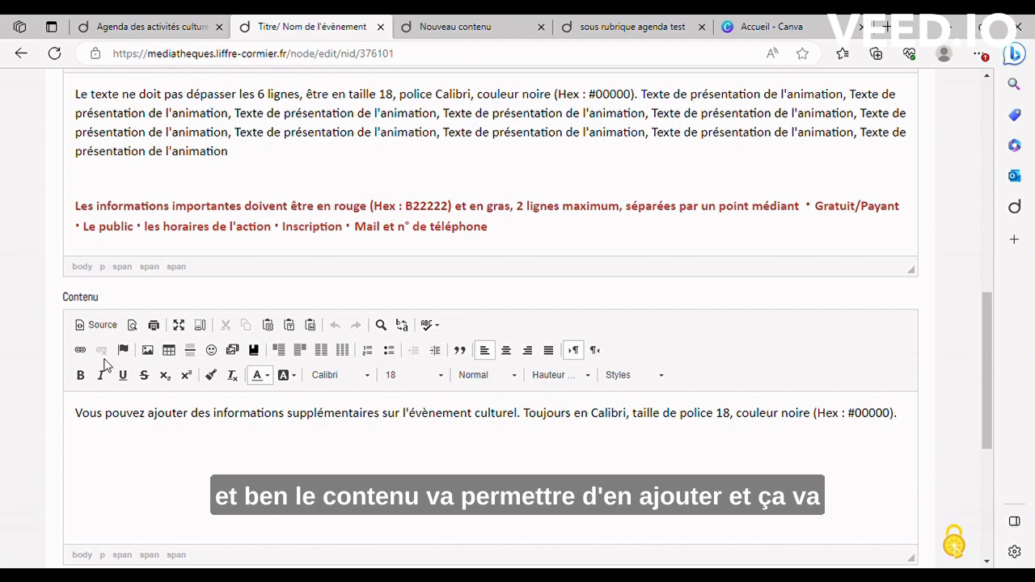
On the test agenda page, view the example event's additional content through "Lire la suite" and return to the event list.
left_click(631, 25)
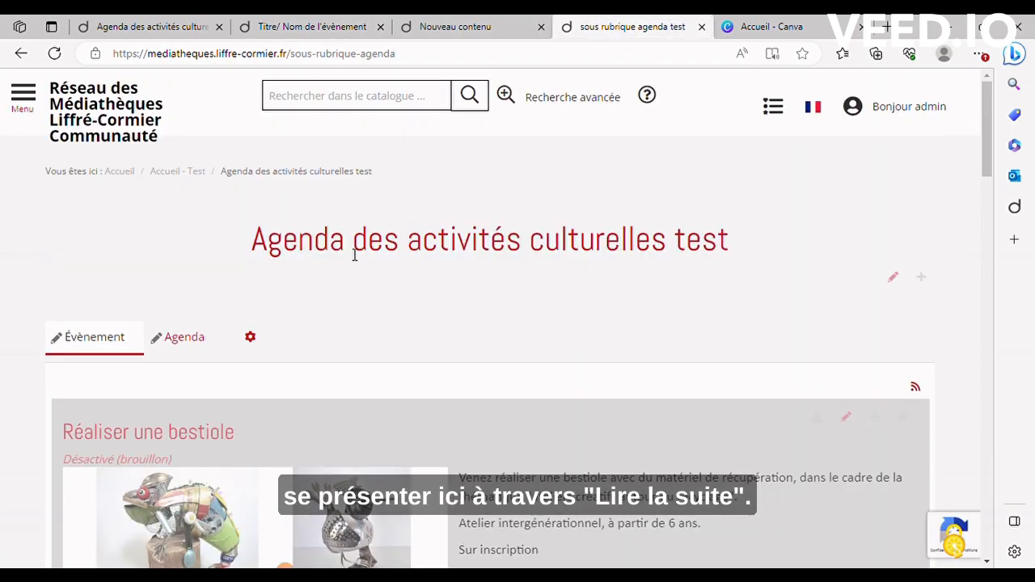
scroll(354, 255, "down", 15)
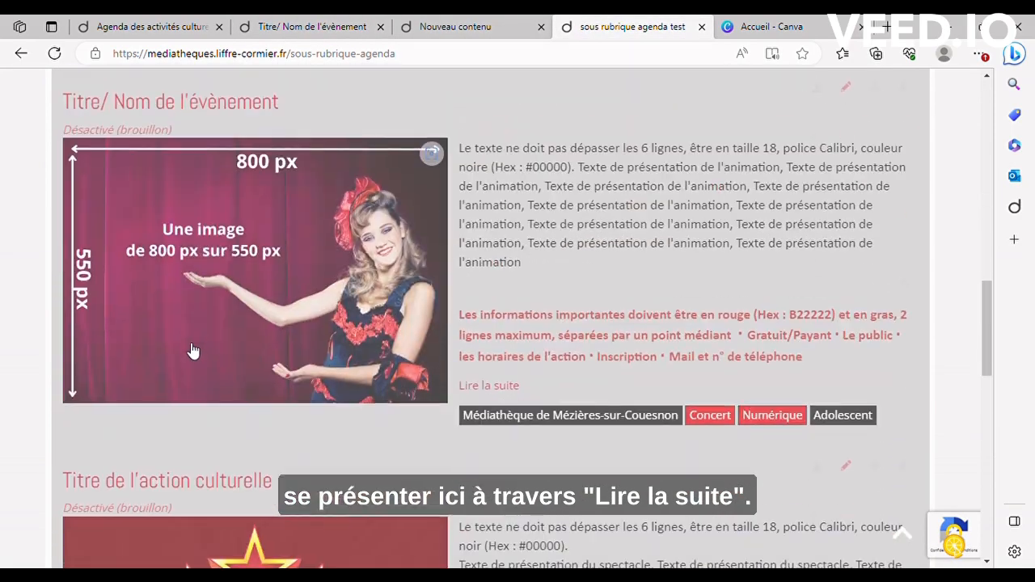
scroll(193, 350, "down", 3)
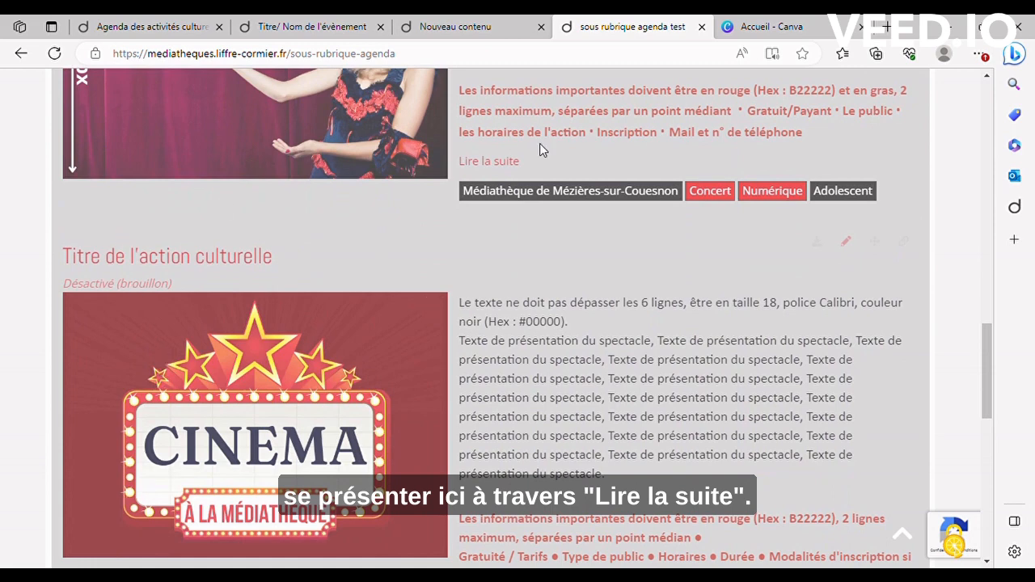
left_click(482, 162)
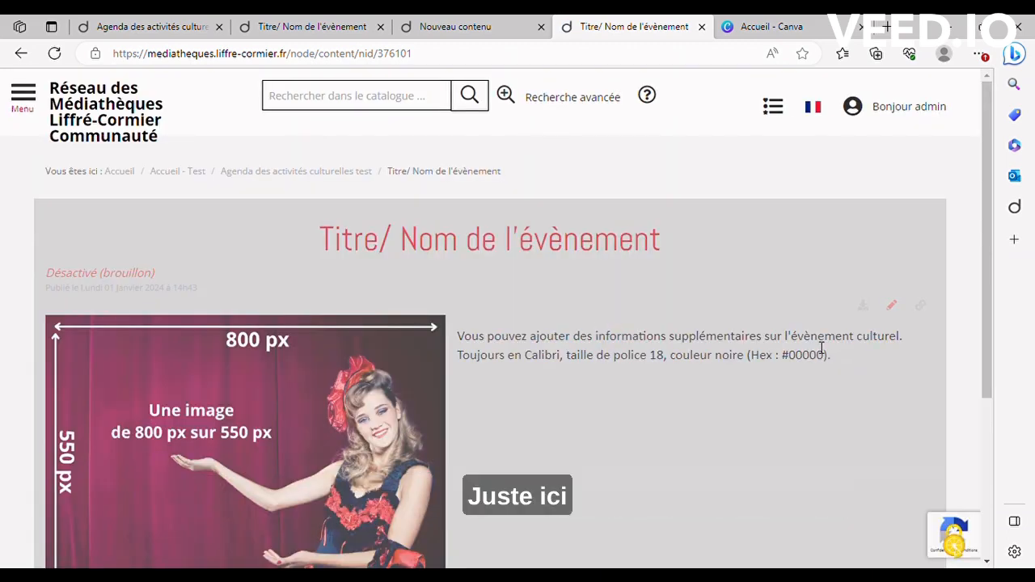
left_click(21, 53)
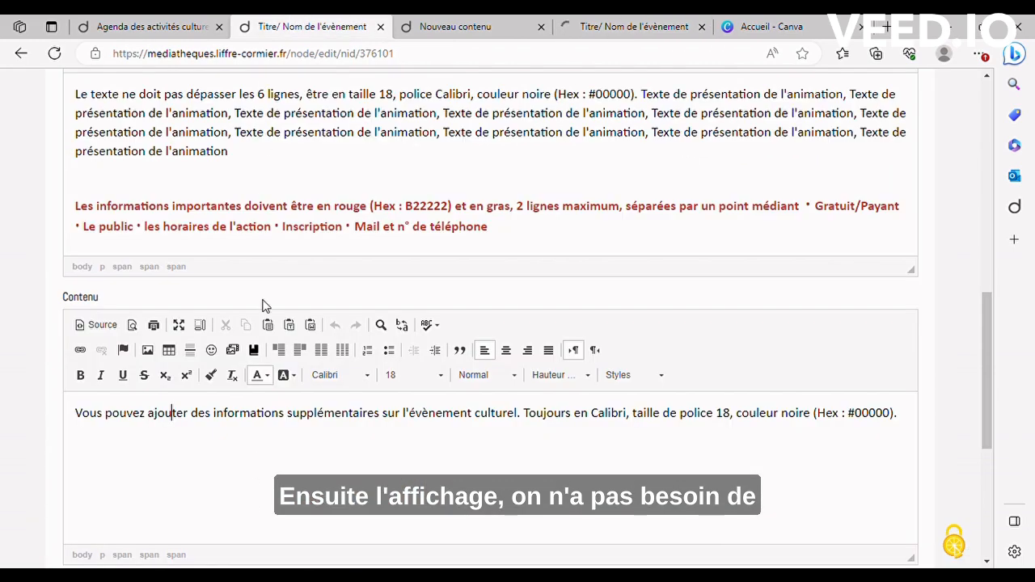
Expand the Affichage section of the example event's edit form and examine the published and draft visibility options.
scroll(264, 296, "down", 4)
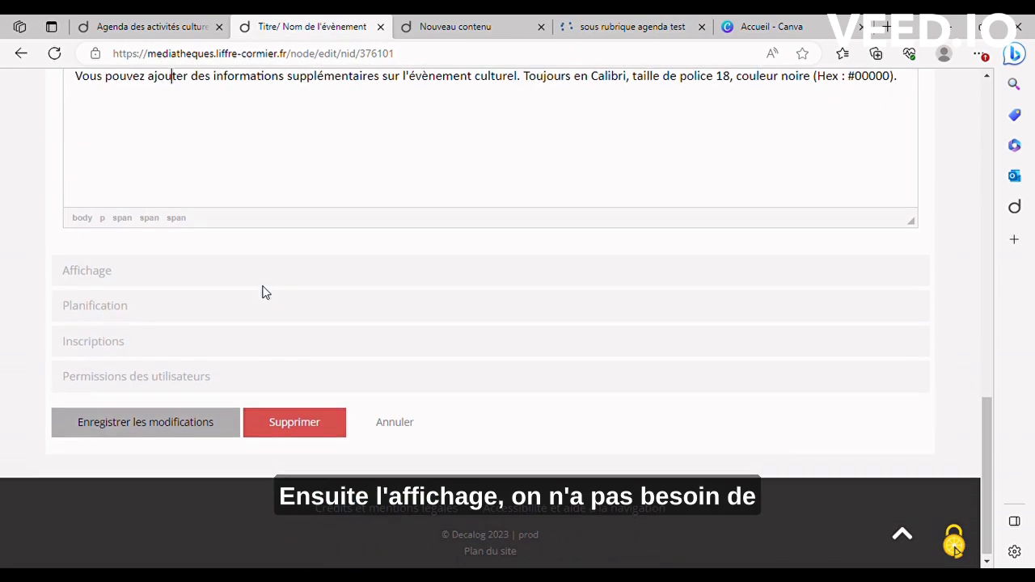
left_click(83, 269)
scroll(72, 283, "down", 2)
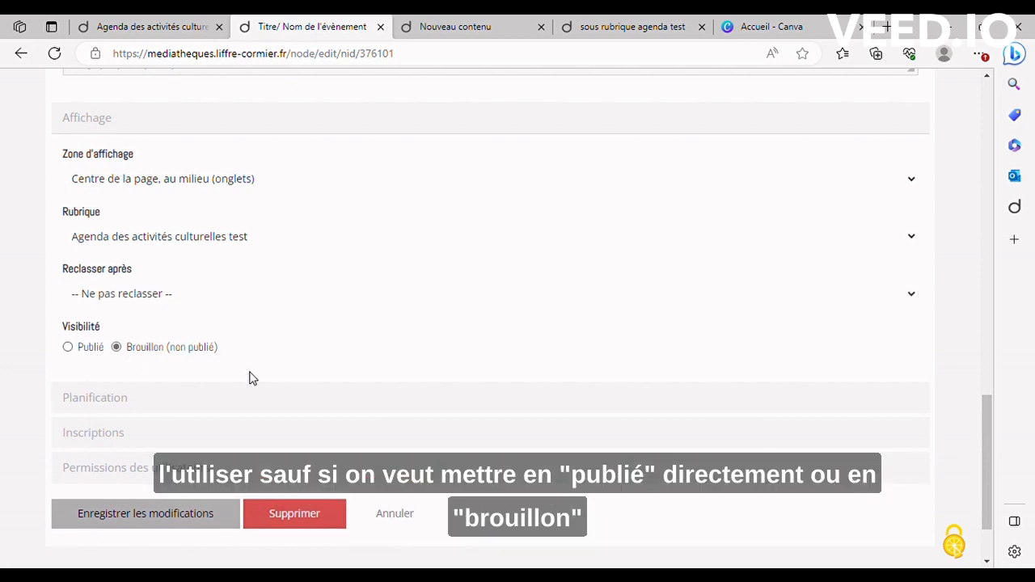
Expand the Planification section and review the publication date, external link and event date fields.
left_click(118, 401)
scroll(327, 336, "down", 3)
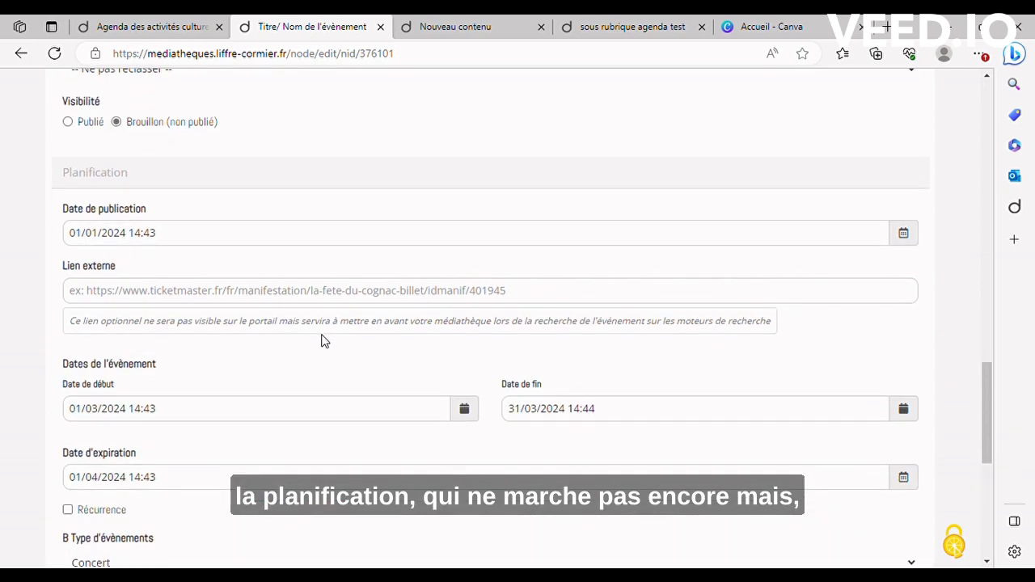
scroll(227, 309, "down", 1)
scroll(227, 309, "up", 1)
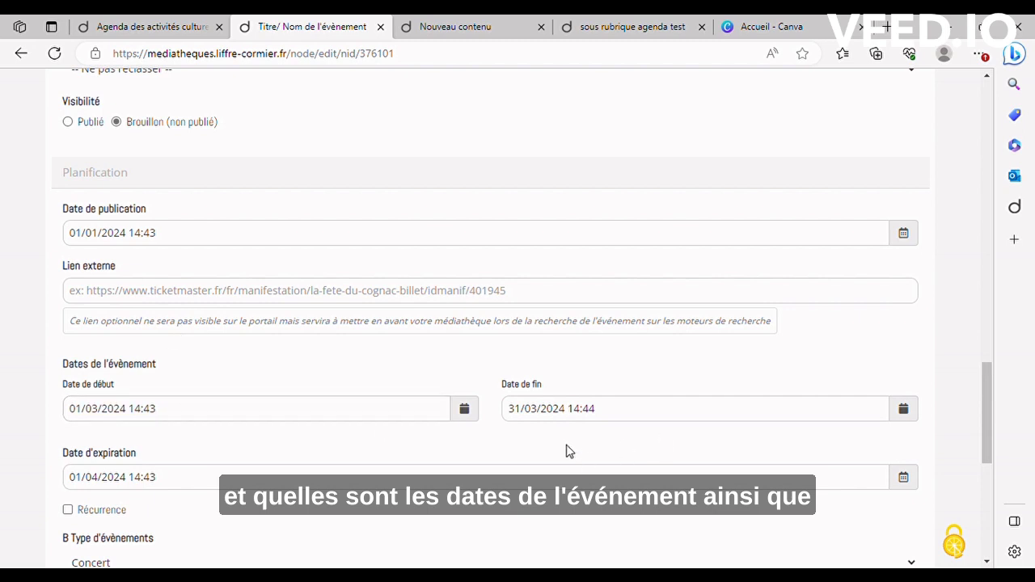
Examine the expiration date and the event type, public, location and Divers choices in the Planification section.
scroll(562, 448, "down", 2)
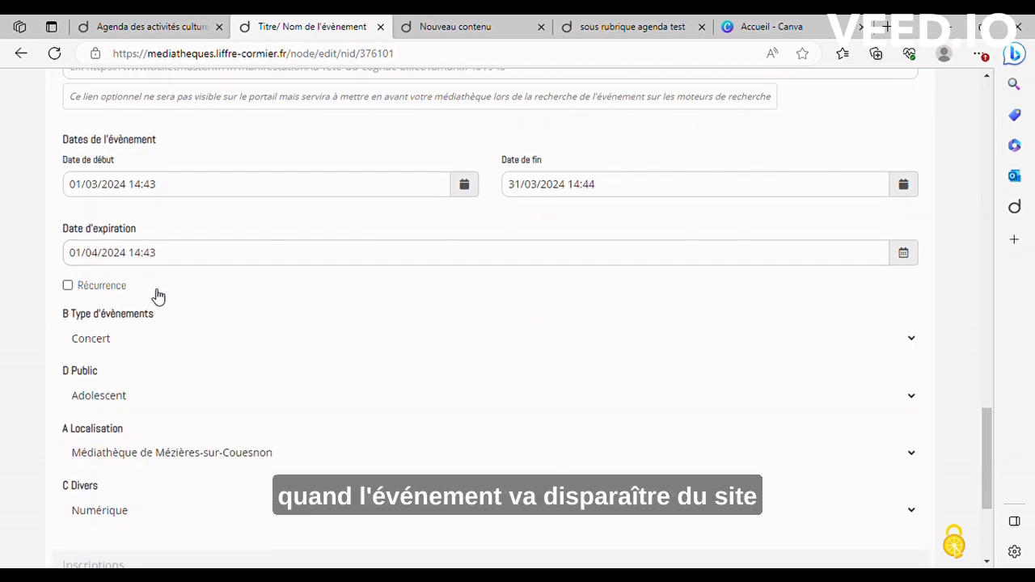
scroll(139, 330, "down", 2)
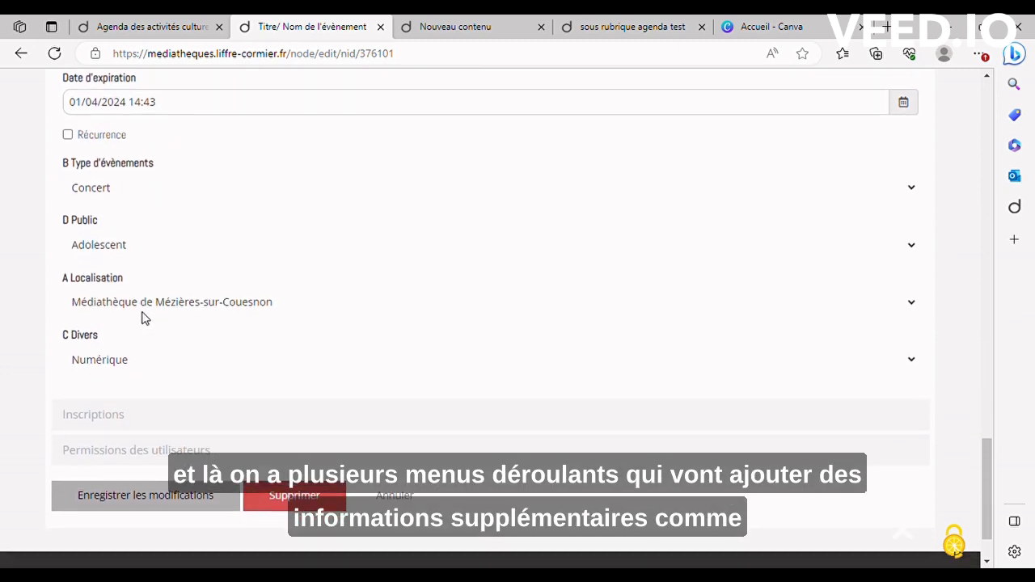
scroll(143, 316, "up", 1)
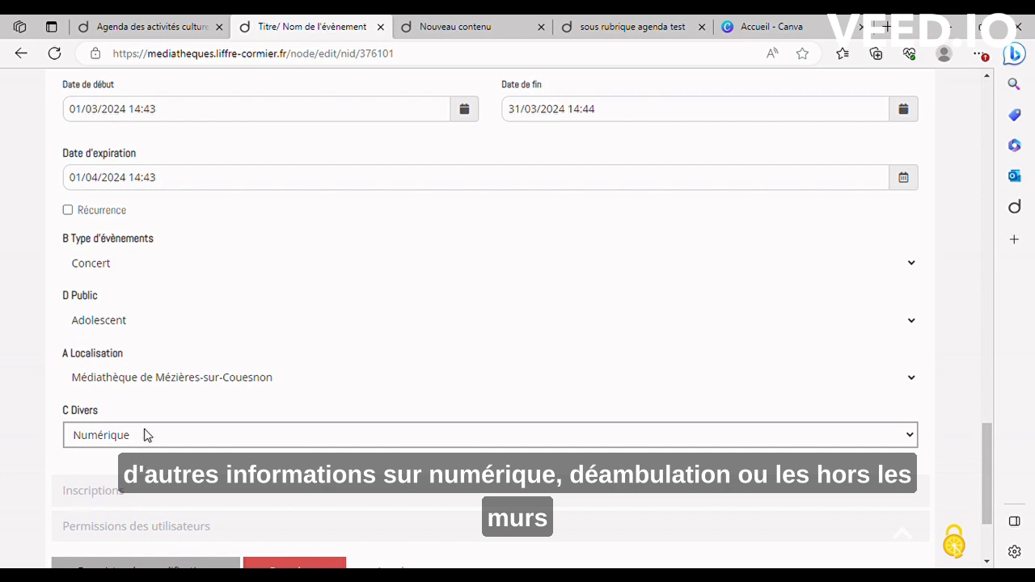
On the test agenda page, highlight the example event's location, type, Divers and public labels to see how they are displayed.
left_click(659, 27)
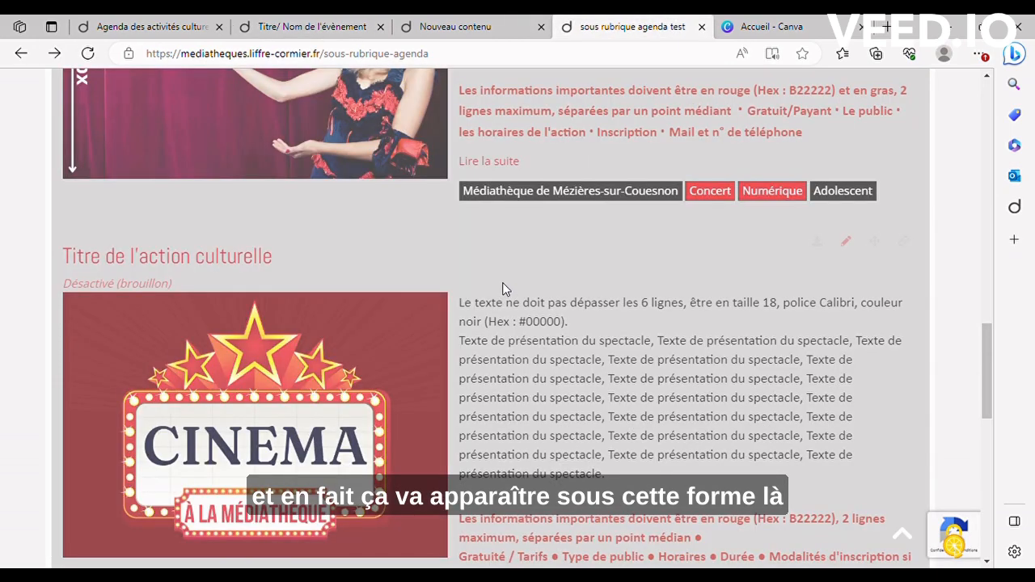
scroll(502, 289, "up", 3)
left_click_drag(433, 429, 1021, 410)
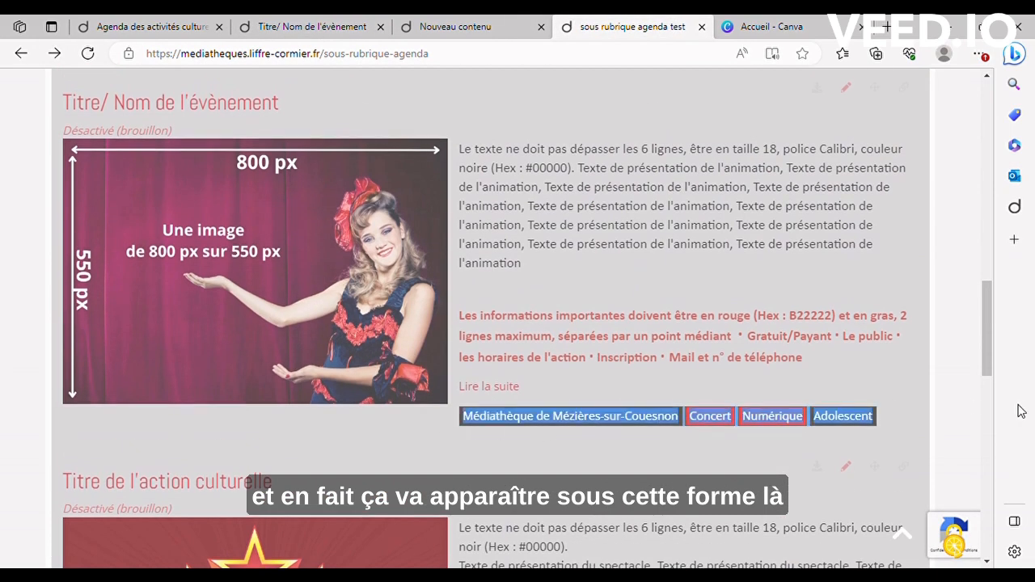
left_click(890, 464)
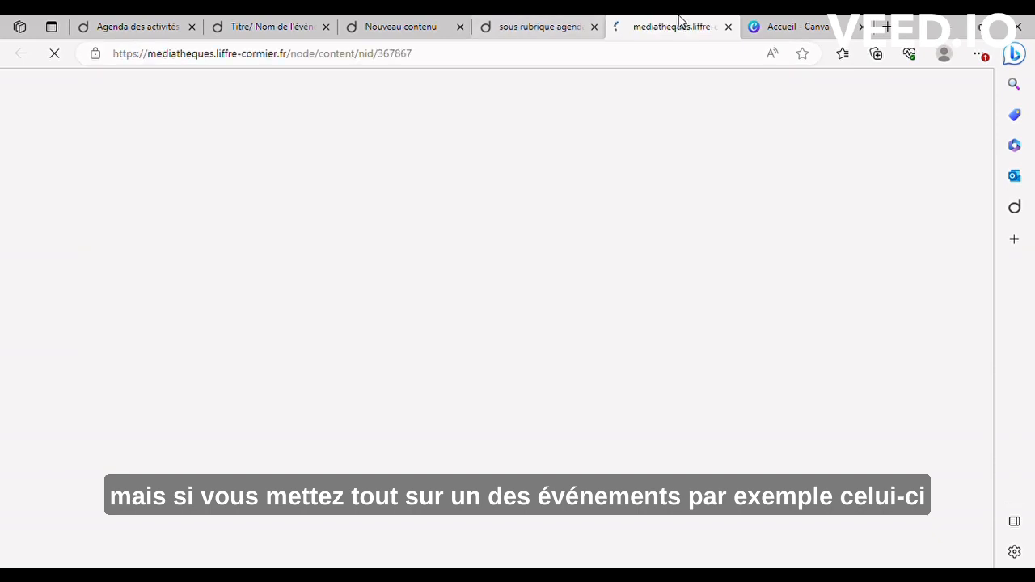
left_click(726, 27)
left_click(415, 24)
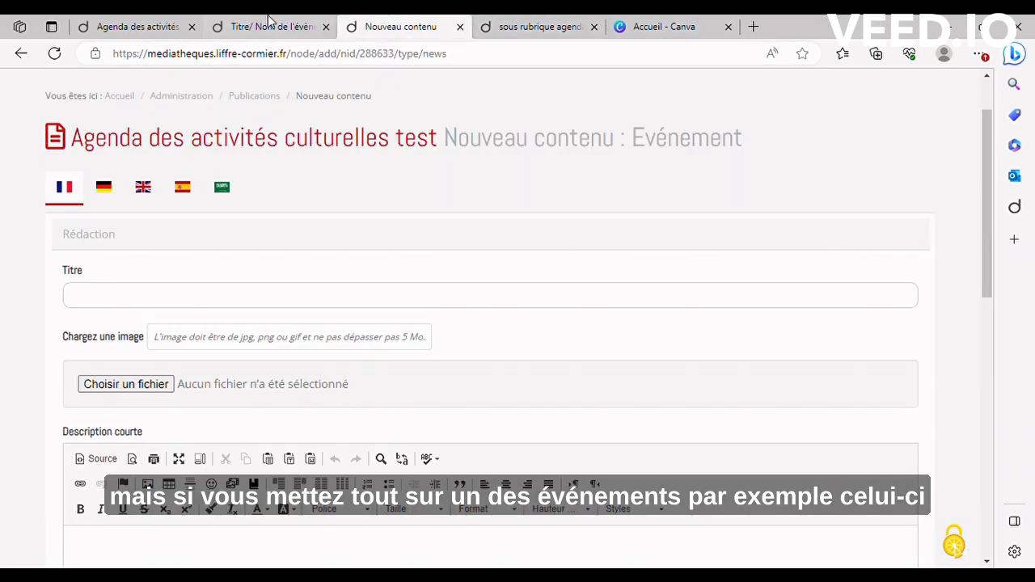
left_click(317, 24)
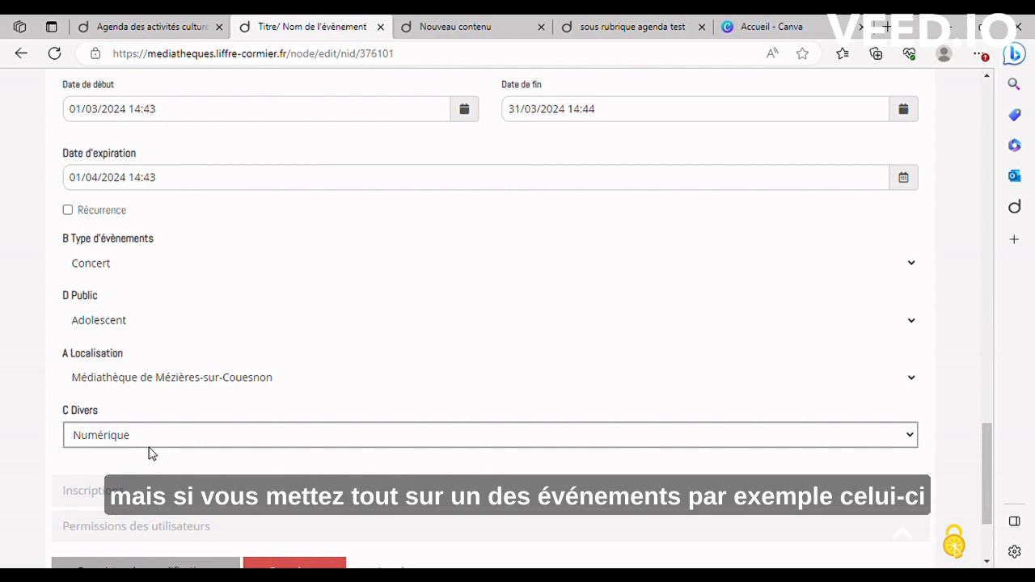
left_click(639, 26)
scroll(806, 372, "up", 4)
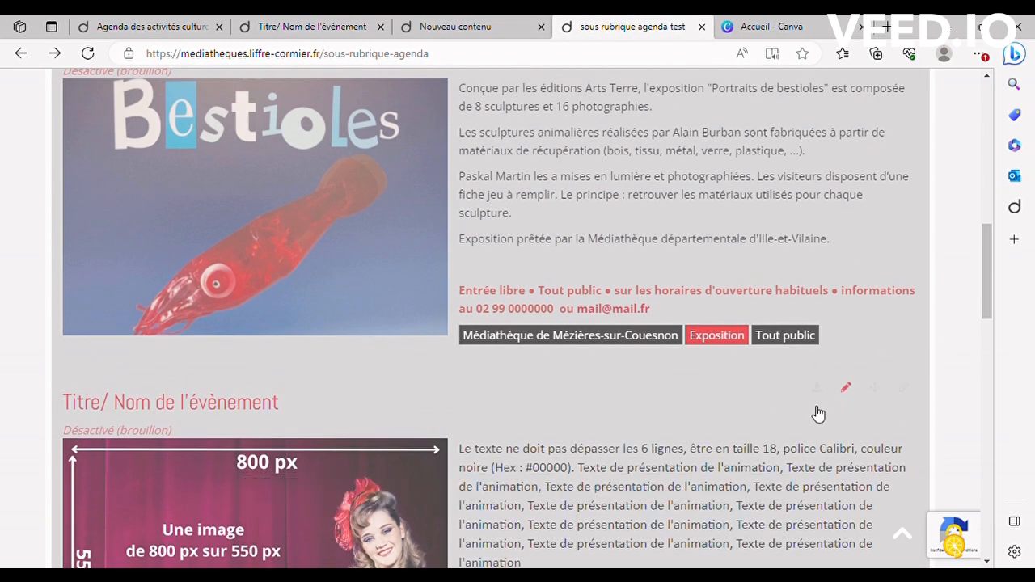
scroll(564, 275, "down", 4)
Expand the Inscriptions section on the example event's edit page and review the registration period, places, administrator approval and e-mail notification settings.
left_click(316, 26)
scroll(120, 363, "down", 2)
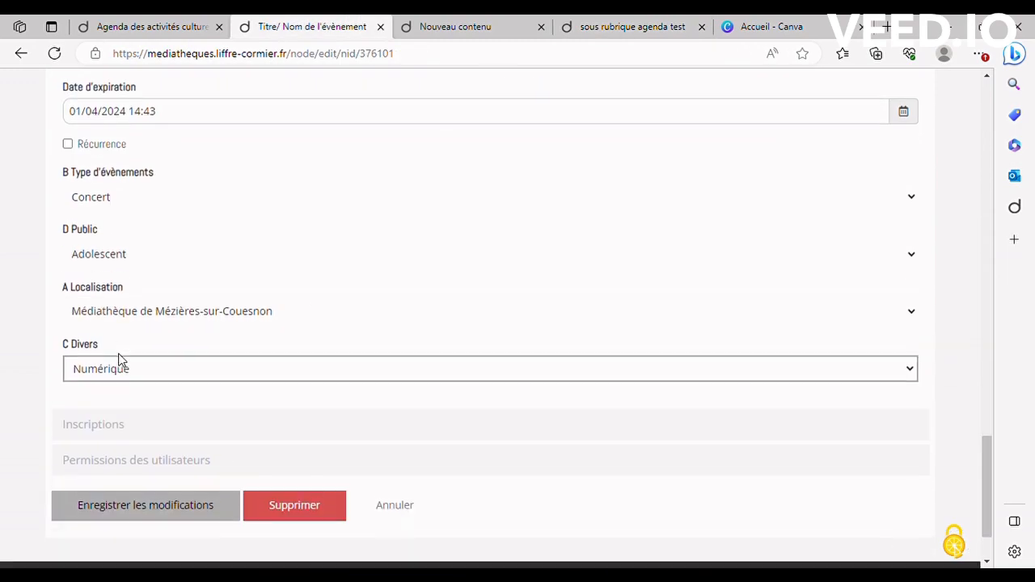
left_click(93, 416)
scroll(308, 506, "down", 4)
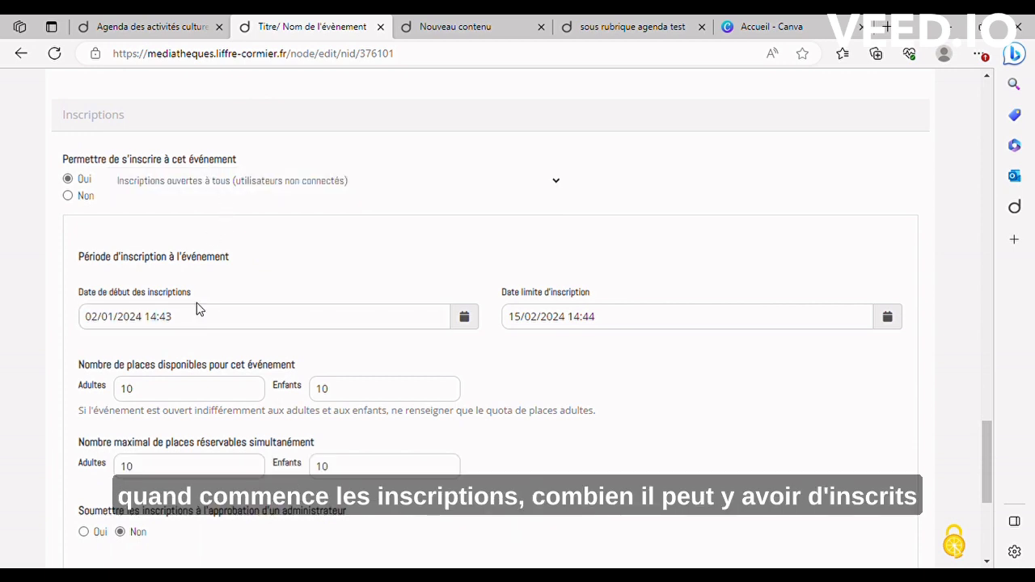
scroll(185, 340, "down", 1)
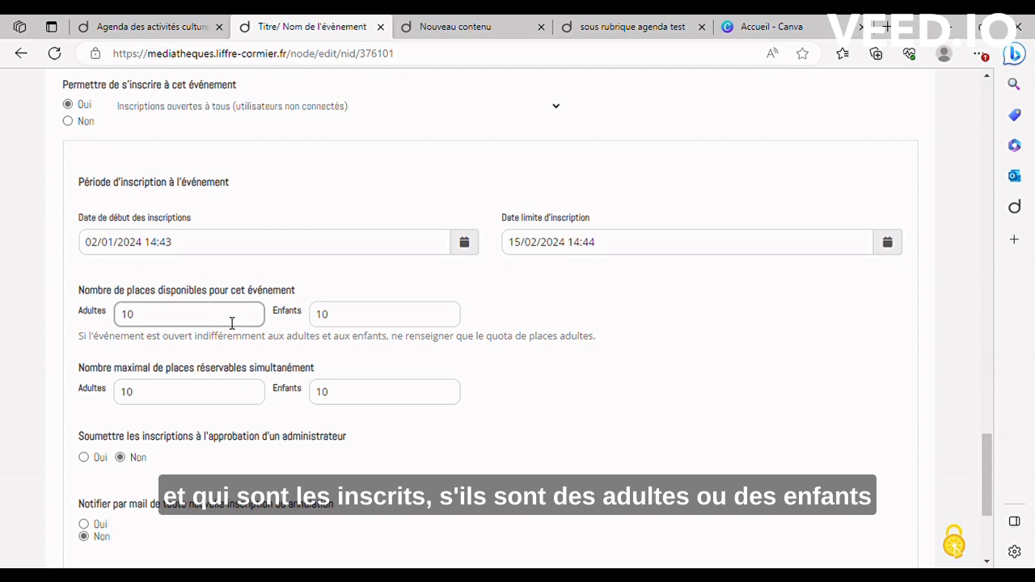
scroll(230, 324, "down", 2)
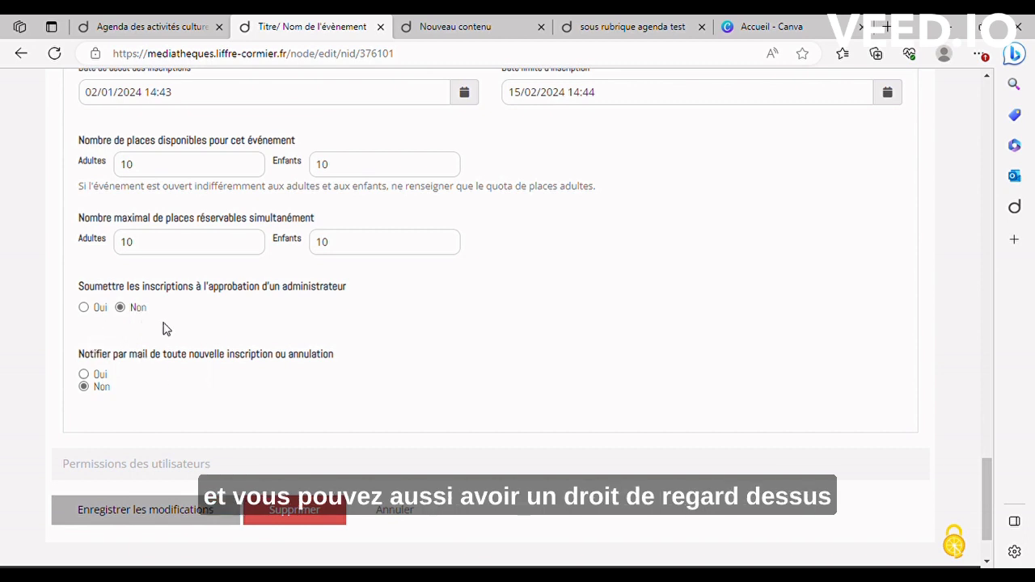
scroll(166, 329, "down", 1)
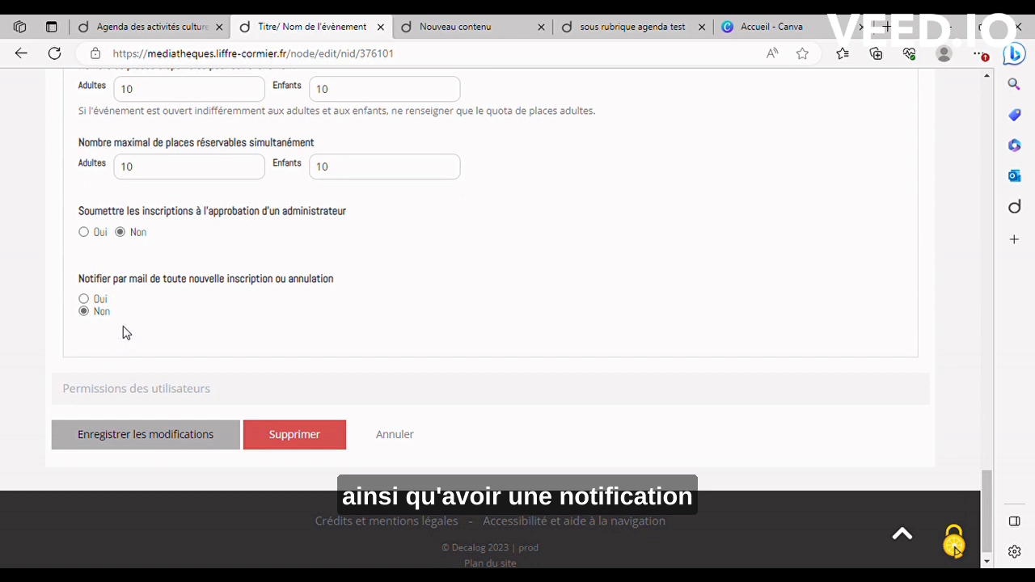
Check who can access the content under Permissions des utilisateurs, and cancel editing to return to the test agenda's event list.
left_click(139, 393)
scroll(178, 466, "down", 1)
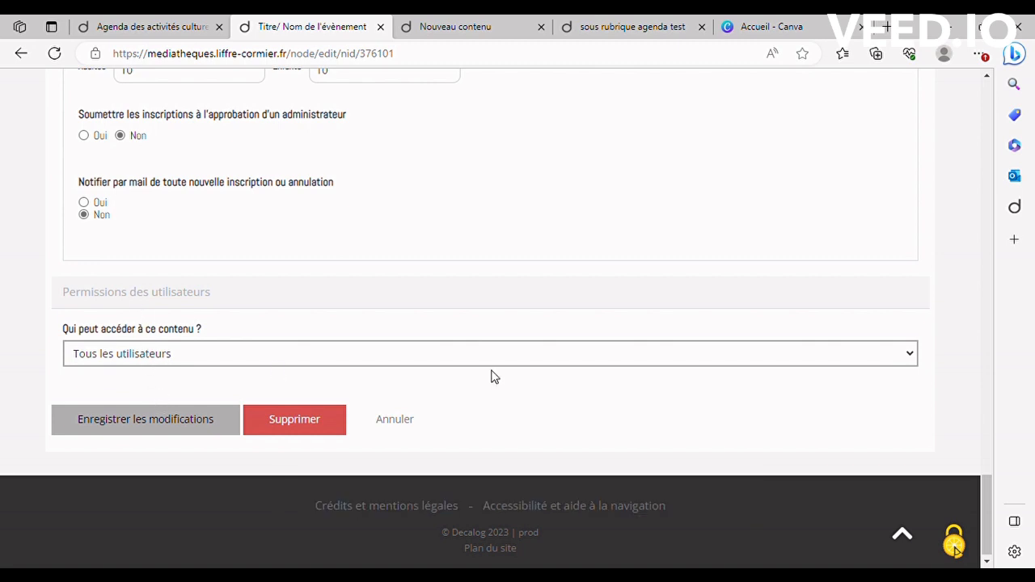
left_click(411, 418)
left_click(658, 158)
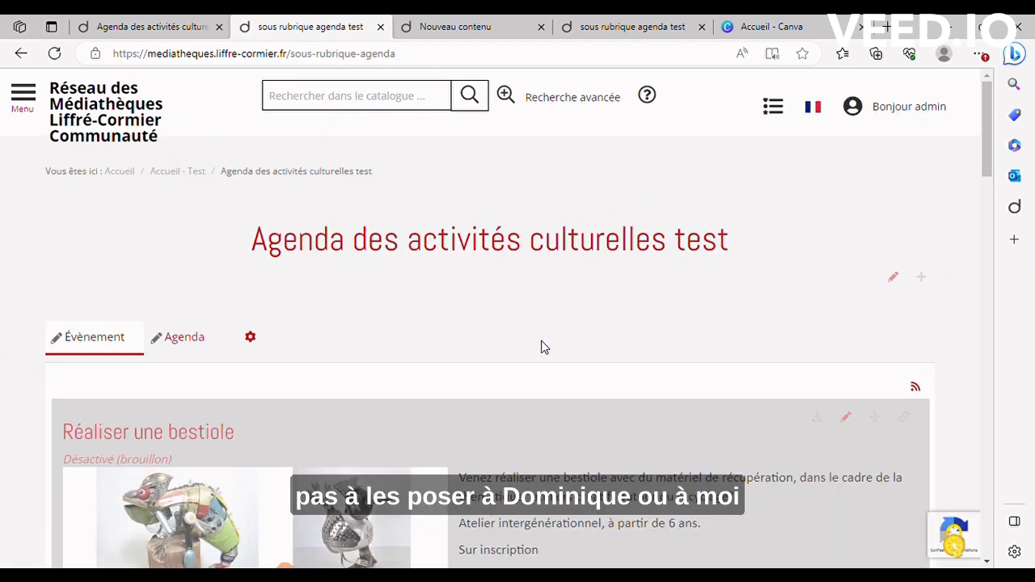
scroll(541, 341, "down", 4)
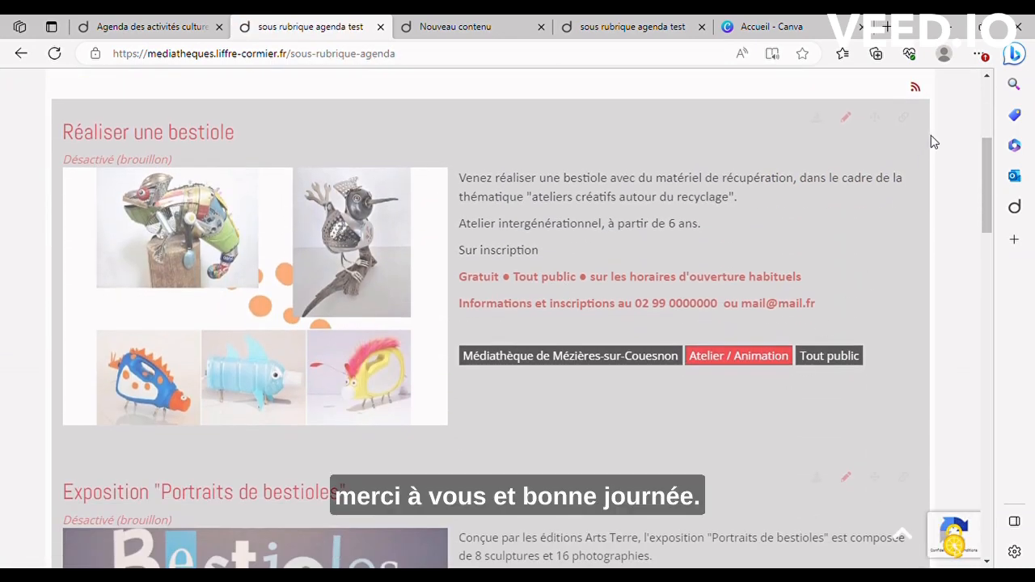